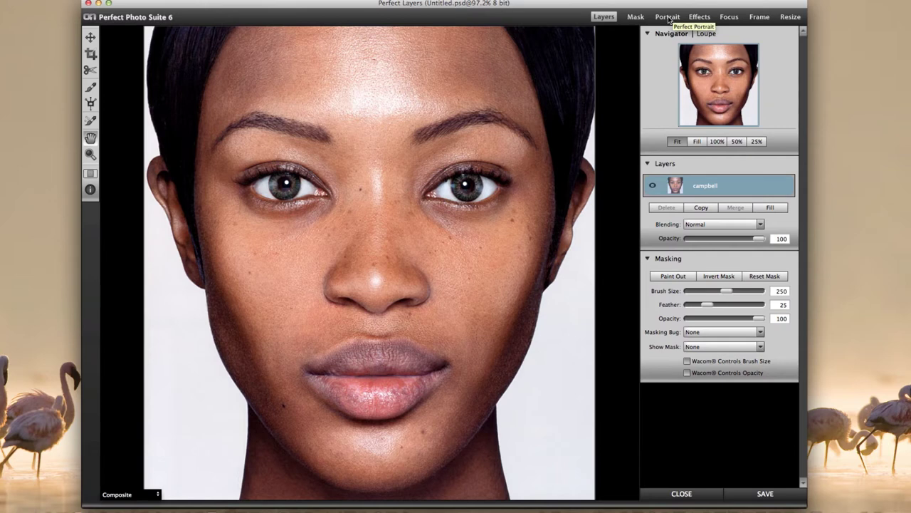
Step: Open the photo in Perfect Portrait and look through the Female preset collection
{"action": "left_click", "coordinate": [668, 18]}
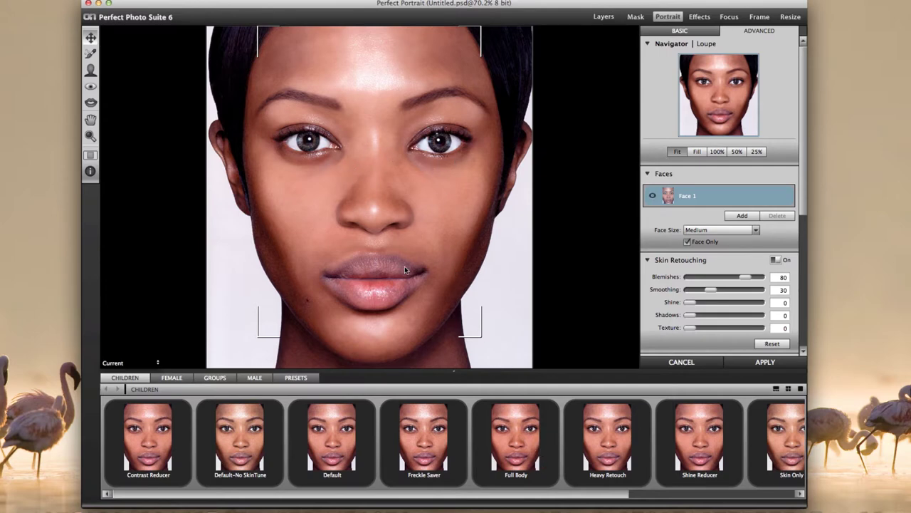
{"action": "left_click", "coordinate": [183, 381]}
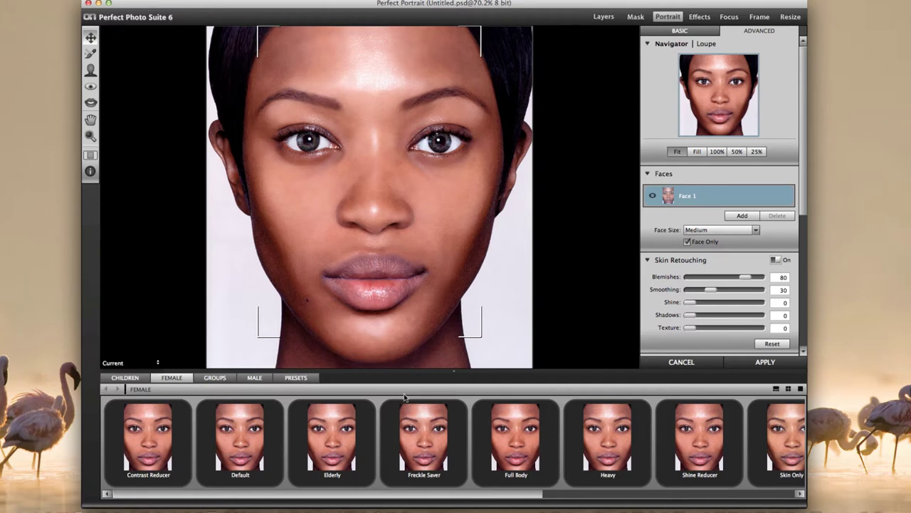
{"action": "mouse_move", "coordinate": [330, 435]}
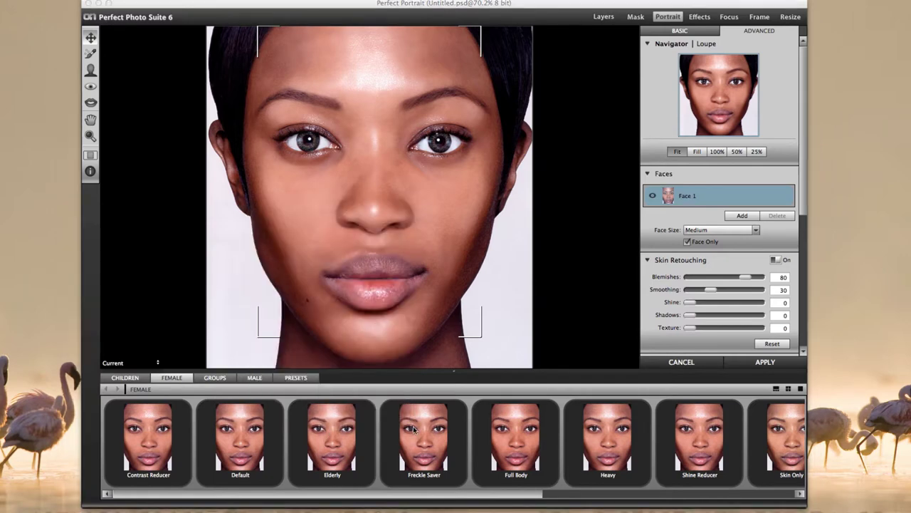
{"action": "mouse_move", "coordinate": [415, 430]}
{"action": "mouse_move", "coordinate": [508, 436]}
{"action": "mouse_move", "coordinate": [702, 439]}
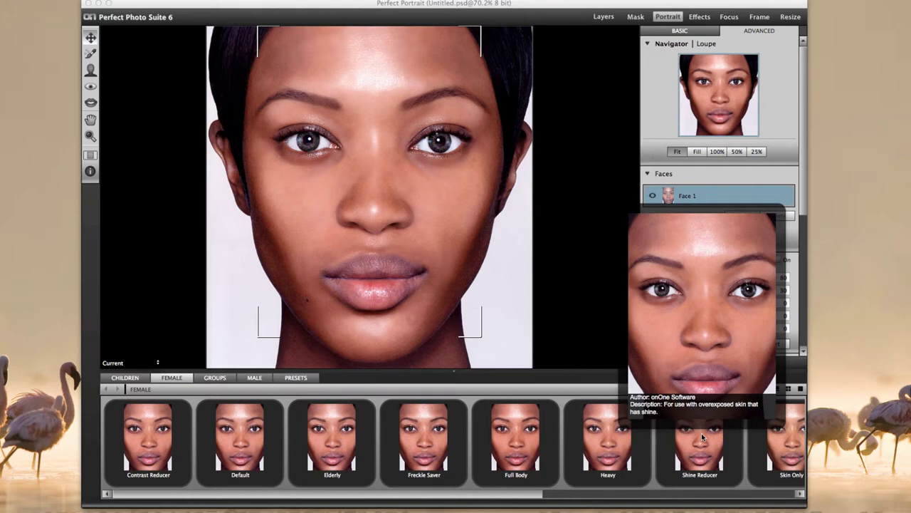
{"action": "left_click", "coordinate": [787, 497]}
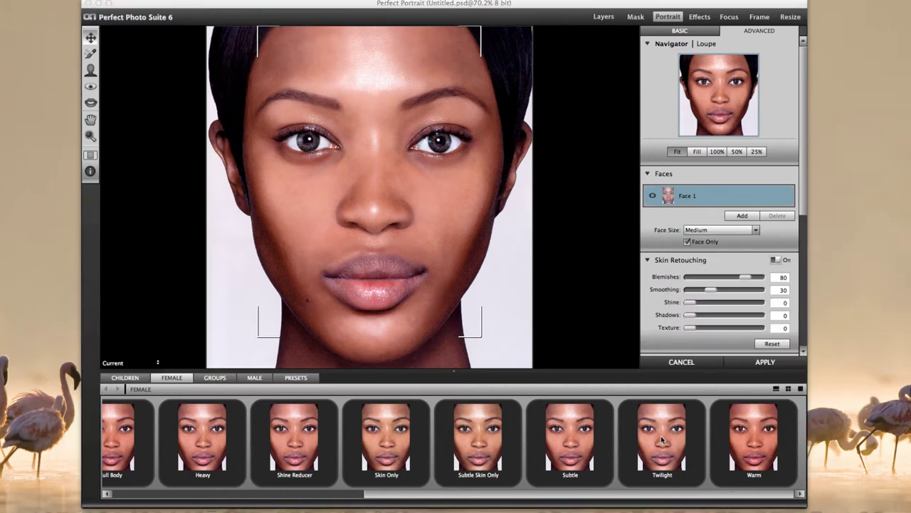
{"action": "mouse_move", "coordinate": [662, 440]}
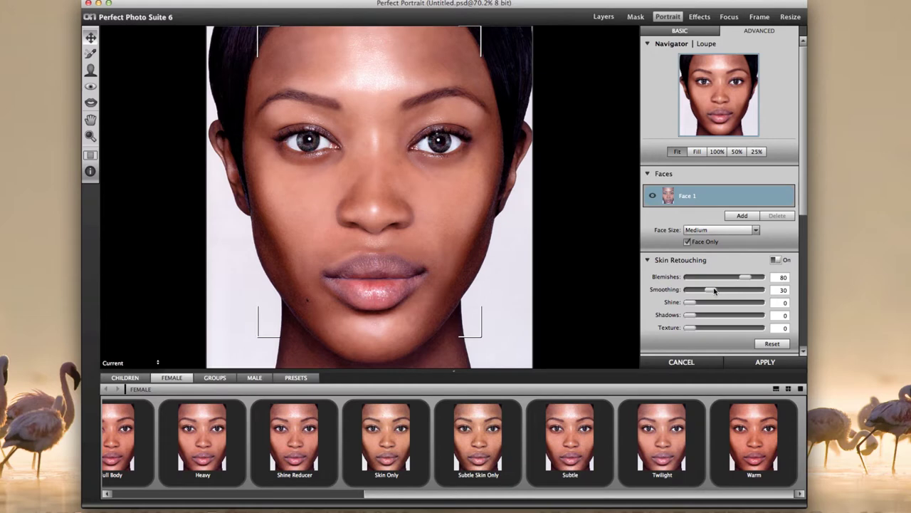
Step: Set the skin retouching to Smoothing 9, Blemishes 46, Shadows 19 and Texture 33
{"action": "left_click_drag", "start_coordinate": [710, 290], "coordinate": [696, 292]}
{"action": "left_click_drag", "start_coordinate": [747, 278], "coordinate": [715, 278]}
{"action": "left_click_drag", "start_coordinate": [714, 278], "coordinate": [722, 278]}
{"action": "left_click_drag", "start_coordinate": [690, 316], "coordinate": [703, 319]}
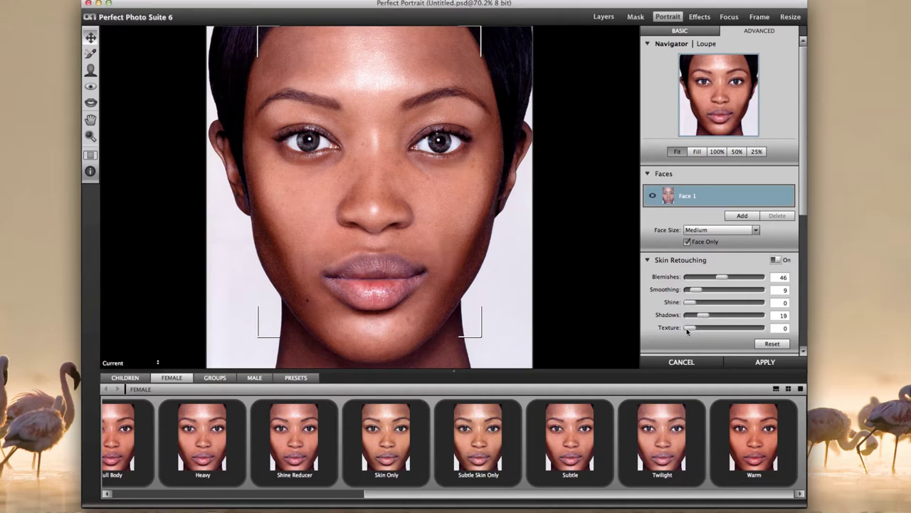
{"action": "left_click_drag", "start_coordinate": [688, 330], "coordinate": [712, 330]}
Step: Set SkinTune to the African ethnicity with Warmth 14, Strength 84 and Evenness 39
{"action": "left_click_drag", "start_coordinate": [803, 126], "coordinate": [806, 228]}
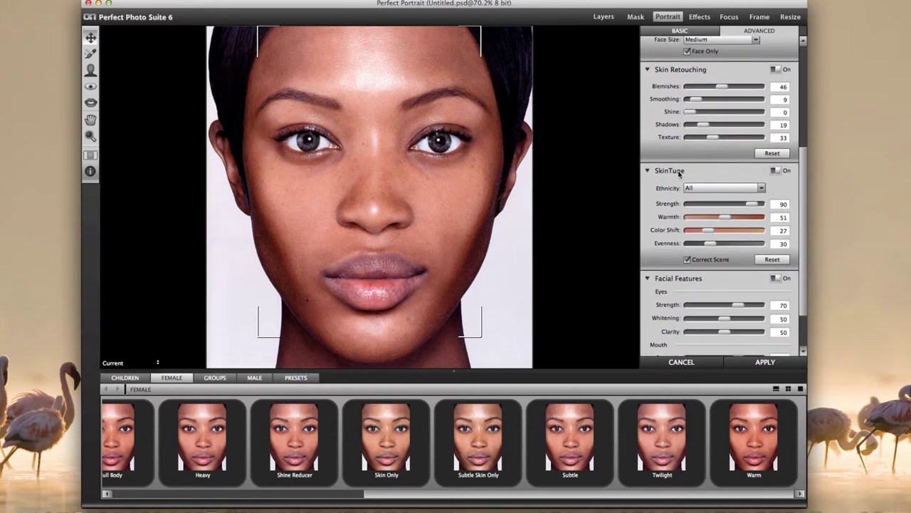
{"action": "left_click", "coordinate": [761, 190]}
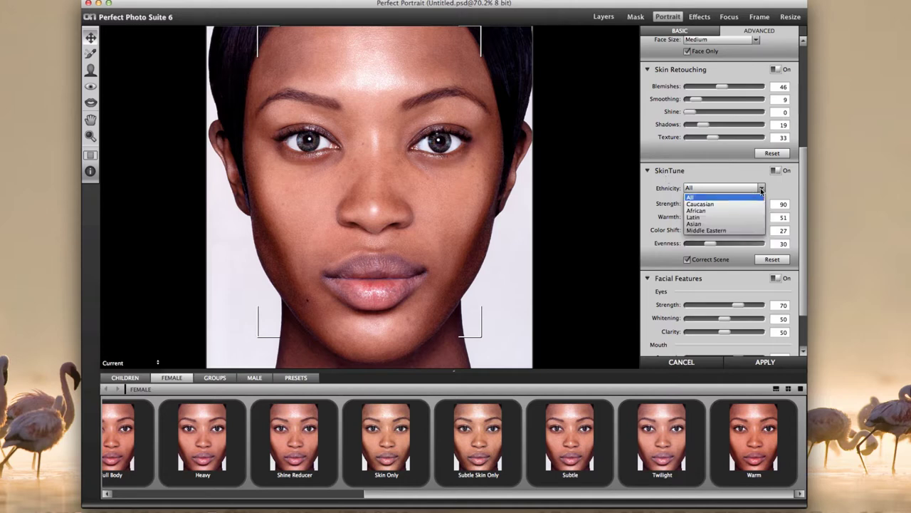
{"action": "left_click", "coordinate": [709, 211]}
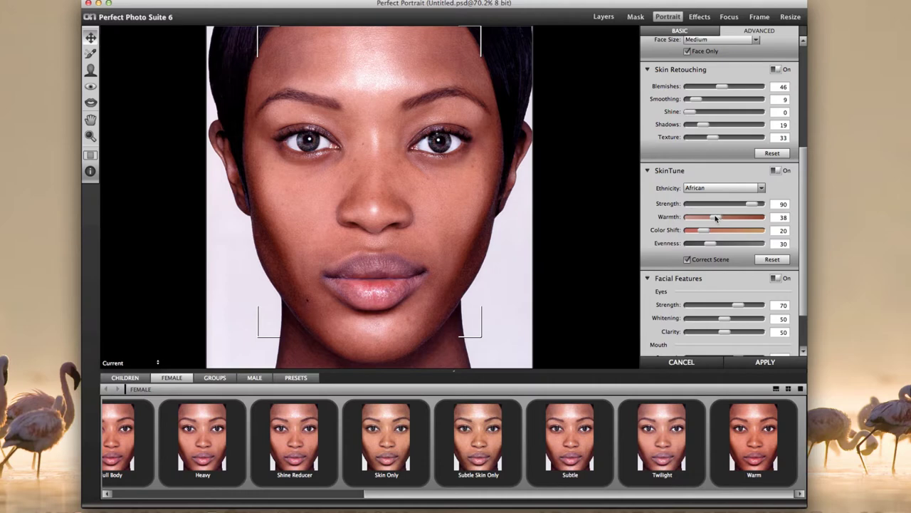
{"action": "left_click_drag", "start_coordinate": [716, 219], "coordinate": [699, 219]}
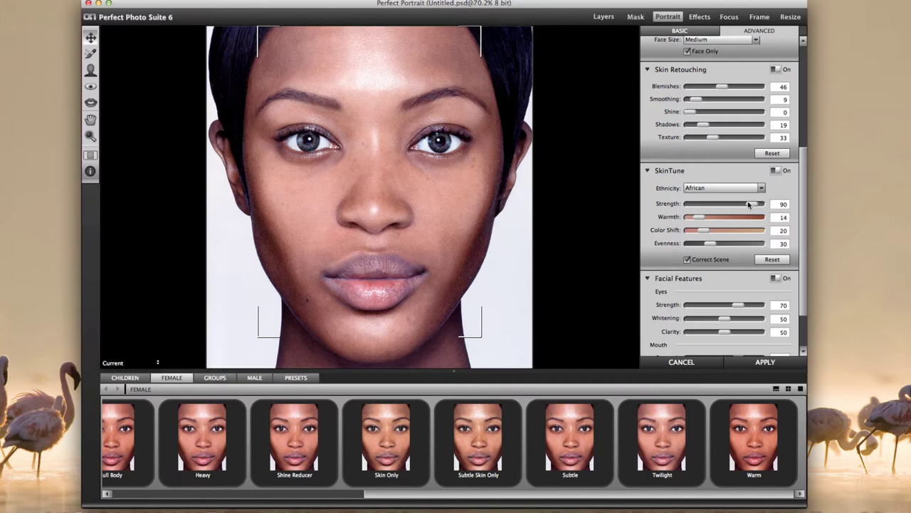
{"action": "left_click_drag", "start_coordinate": [748, 205], "coordinate": [741, 206]}
{"action": "left_click_drag", "start_coordinate": [743, 205], "coordinate": [752, 205]}
{"action": "left_click_drag", "start_coordinate": [711, 245], "coordinate": [717, 246]}
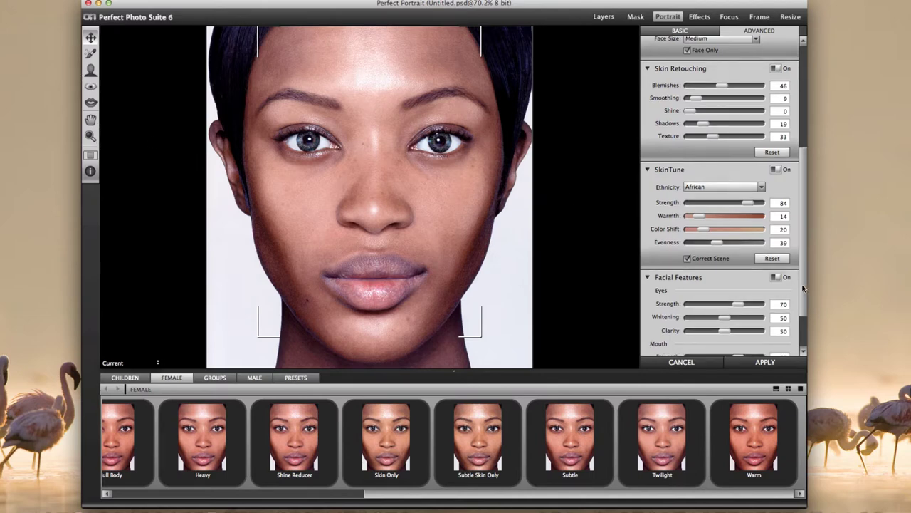
Step: Reduce the eye enhancement to Whitening 6, Clarity 14 and Strength 33
{"action": "left_click_drag", "start_coordinate": [804, 287], "coordinate": [807, 309]}
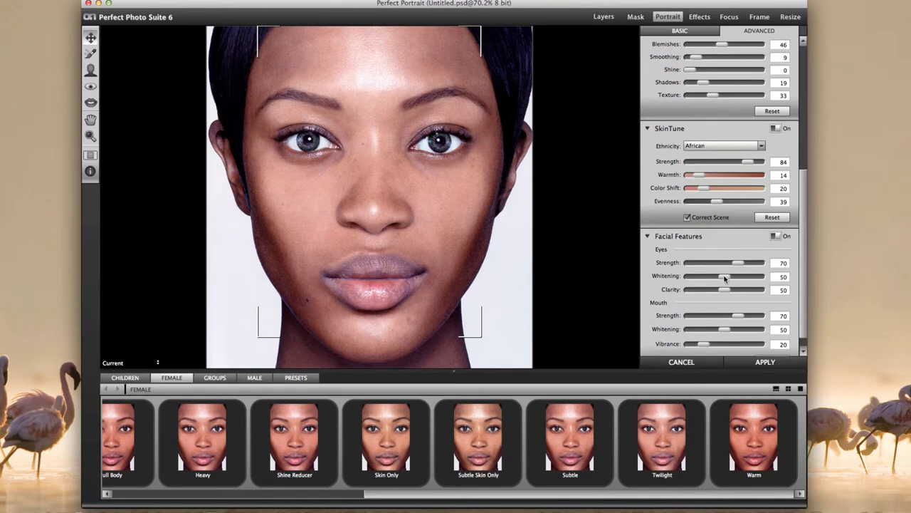
{"action": "left_click_drag", "start_coordinate": [725, 278], "coordinate": [687, 277]}
{"action": "left_click_drag", "start_coordinate": [688, 278], "coordinate": [695, 280]}
{"action": "left_click_drag", "start_coordinate": [727, 291], "coordinate": [677, 297]}
{"action": "left_click_drag", "start_coordinate": [691, 292], "coordinate": [702, 292]}
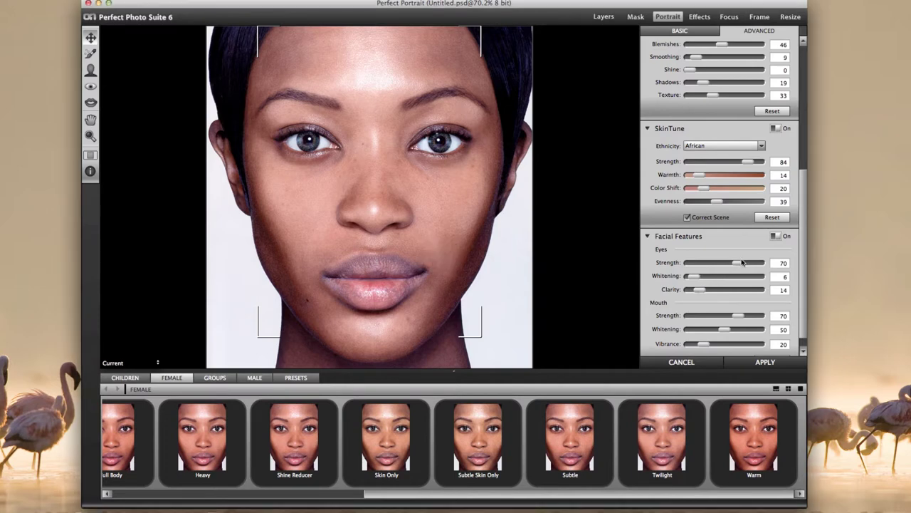
{"action": "left_click_drag", "start_coordinate": [739, 263], "coordinate": [685, 264]}
{"action": "left_click_drag", "start_coordinate": [695, 263], "coordinate": [714, 263]}
Step: Set the mouth Vibrance to 14 and Strength to 40, and the SkinTune Color Shift to 49
{"action": "left_click_drag", "start_coordinate": [804, 314], "coordinate": [805, 332]}
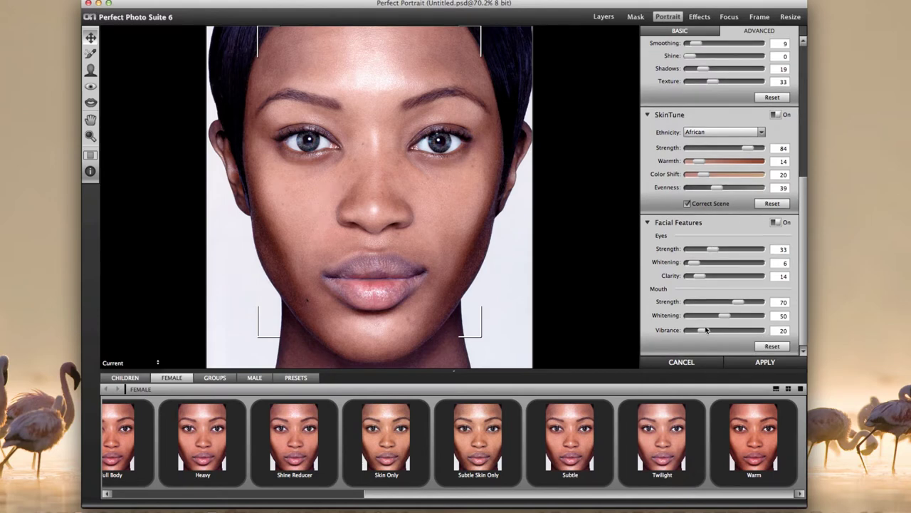
{"action": "left_click_drag", "start_coordinate": [701, 333], "coordinate": [750, 332]}
{"action": "left_click_drag", "start_coordinate": [751, 333], "coordinate": [700, 332]}
{"action": "left_click_drag", "start_coordinate": [739, 304], "coordinate": [718, 303]}
{"action": "left_click_drag", "start_coordinate": [705, 176], "coordinate": [725, 176]}
Step: Set the face size to Large and apply the portrait retouching to the photo
{"action": "scroll", "coordinate": [805, 248], "scroll_direction": "up", "scroll_amount": 10}
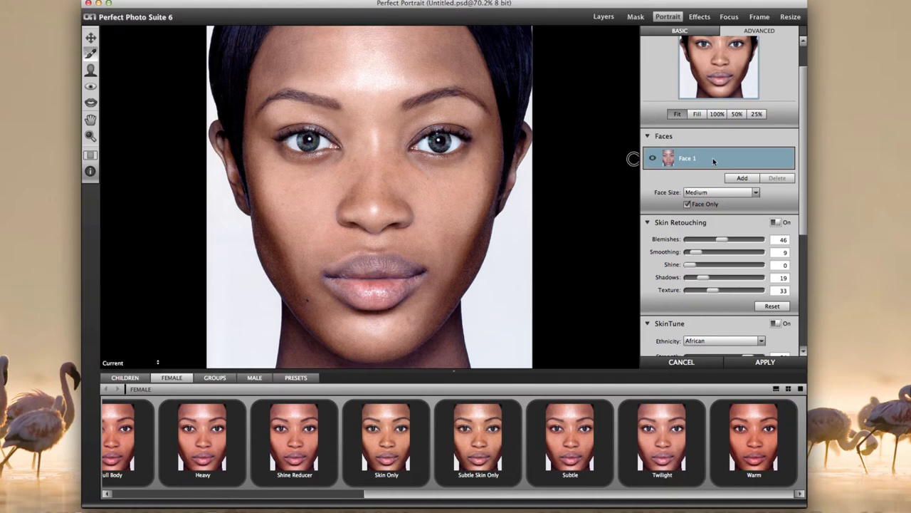
{"action": "left_click", "coordinate": [756, 193]}
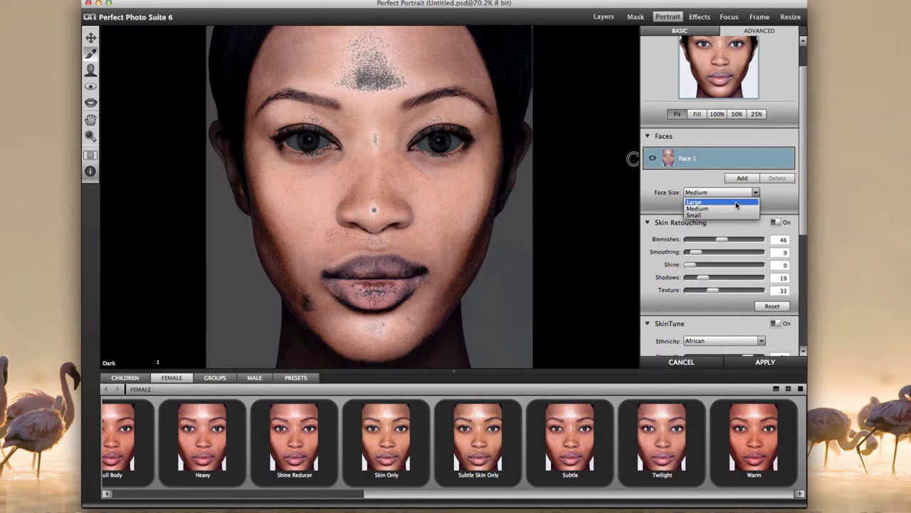
{"action": "left_click", "coordinate": [732, 203]}
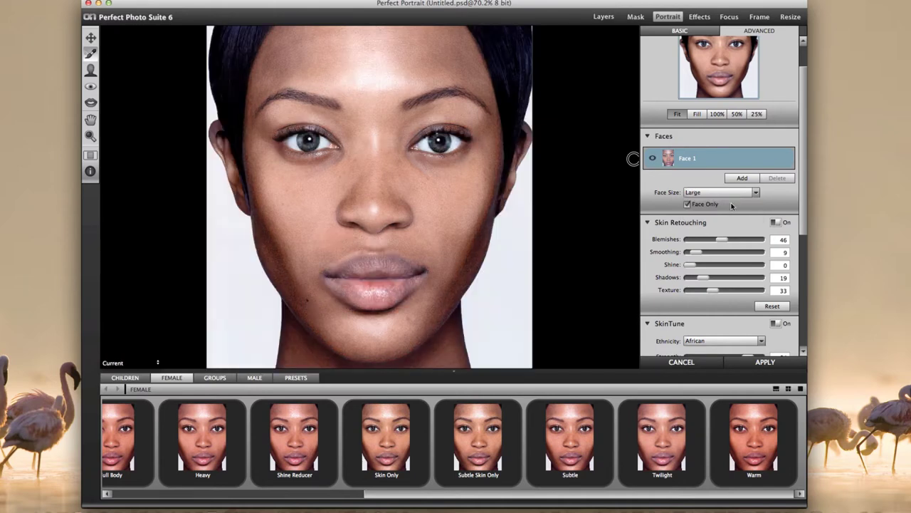
{"action": "left_click", "coordinate": [756, 194]}
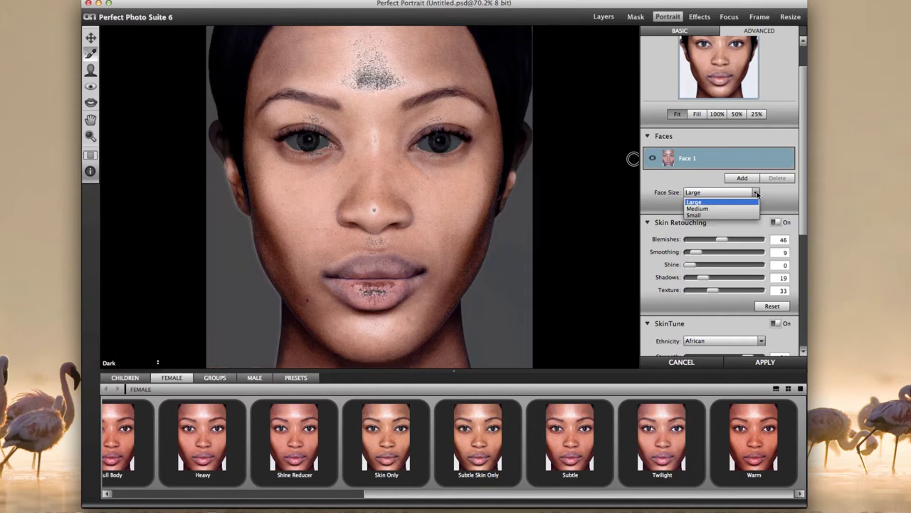
{"action": "left_click", "coordinate": [784, 195]}
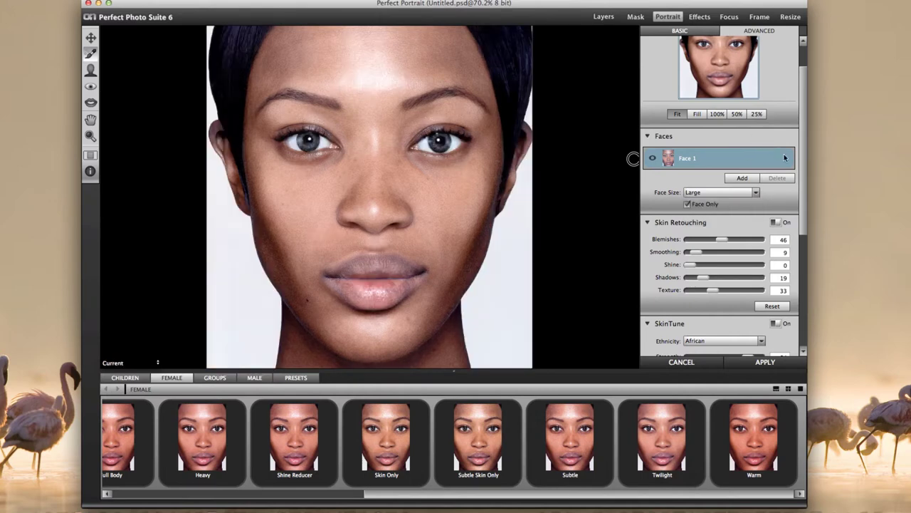
{"action": "scroll", "coordinate": [771, 278], "scroll_direction": "down", "scroll_amount": 8}
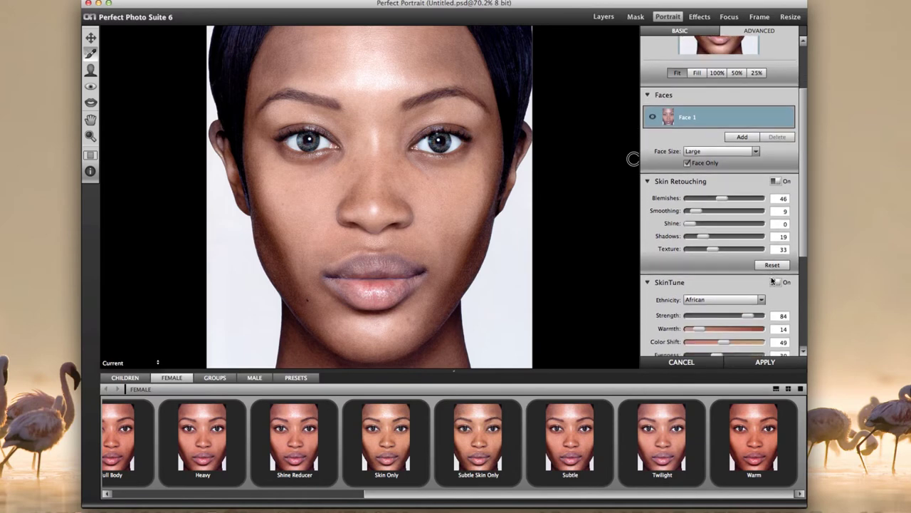
{"action": "scroll", "coordinate": [771, 278], "scroll_direction": "down", "scroll_amount": 1}
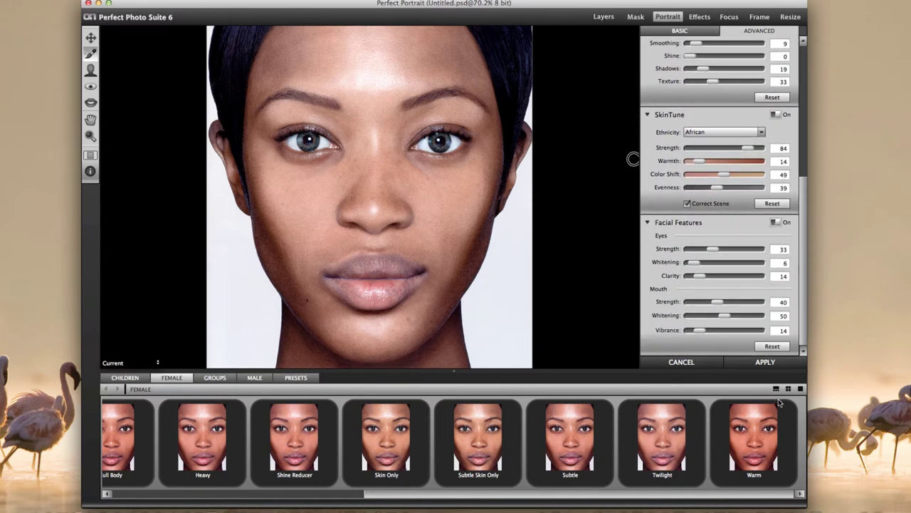
{"action": "left_click", "coordinate": [766, 362]}
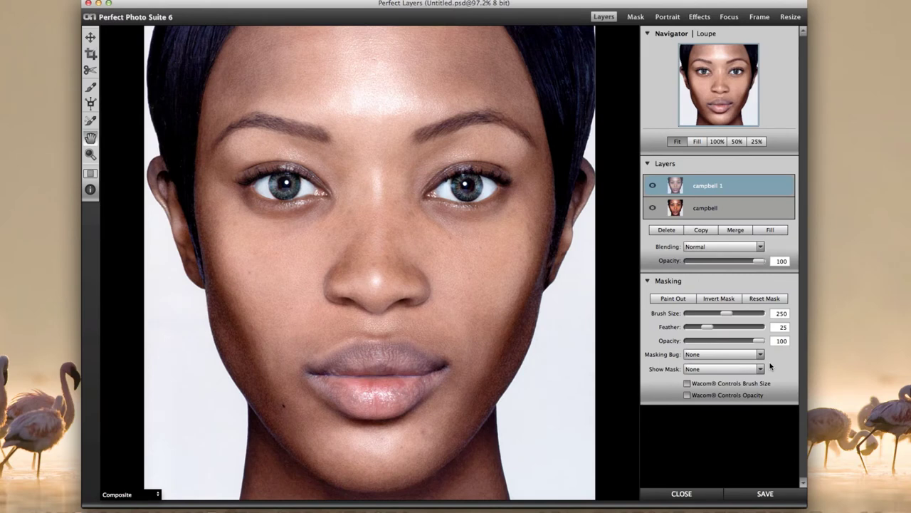
Step: Toggle the retouched layer's visibility to compare the portrait before and after retouching
{"action": "left_click", "coordinate": [654, 186]}
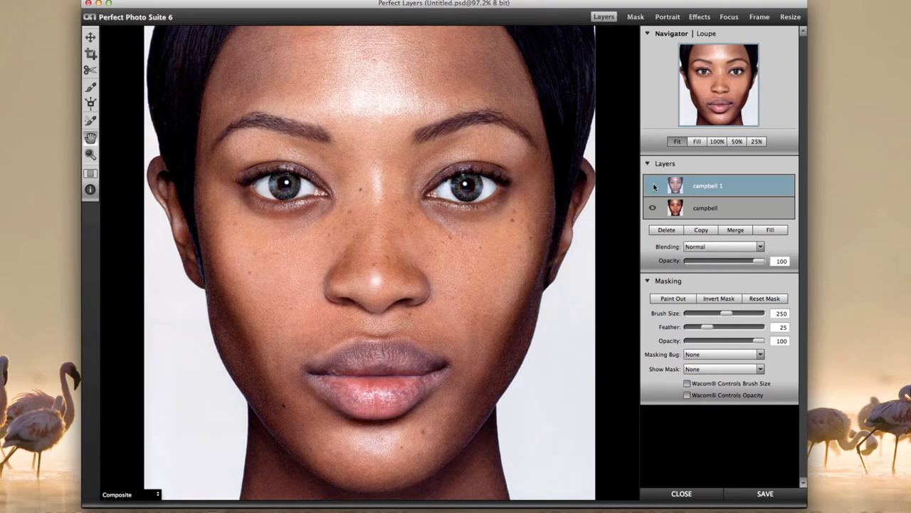
{"action": "left_click", "coordinate": [653, 186]}
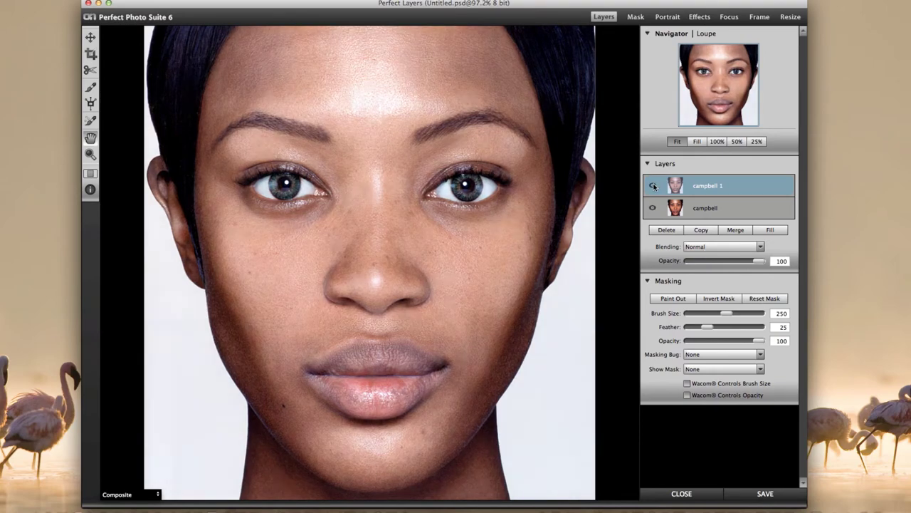
{"action": "left_click", "coordinate": [654, 185]}
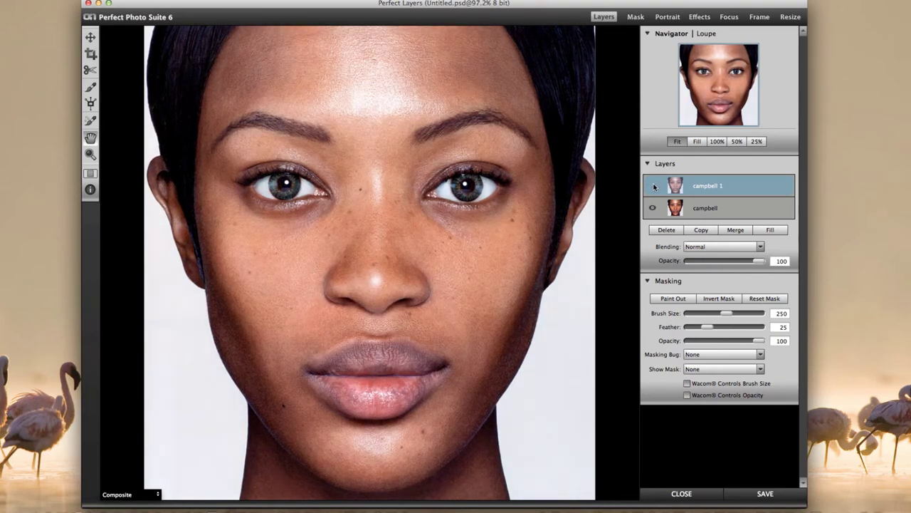
{"action": "left_click", "coordinate": [654, 186]}
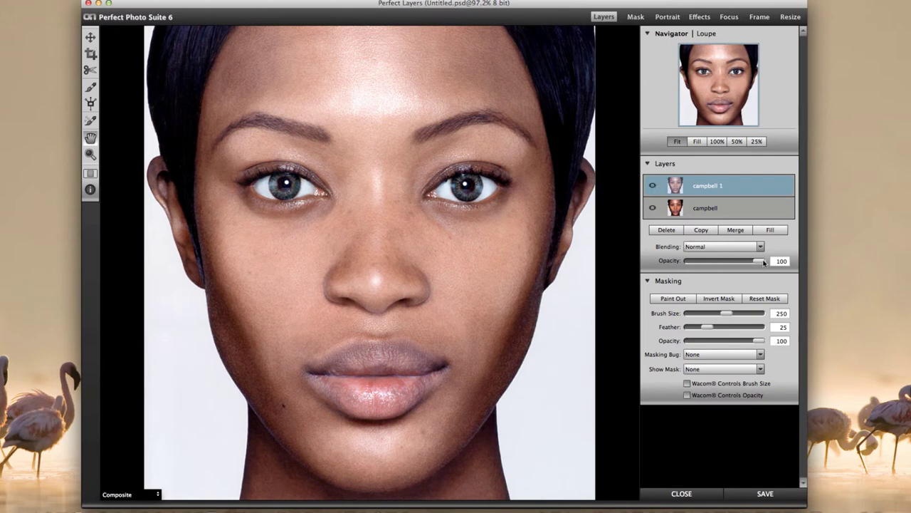
Step: Lower the retouched layer's opacity to 84, keeping its blending mode at Normal
{"action": "left_click_drag", "start_coordinate": [760, 262], "coordinate": [730, 265]}
{"action": "left_click", "coordinate": [760, 247]}
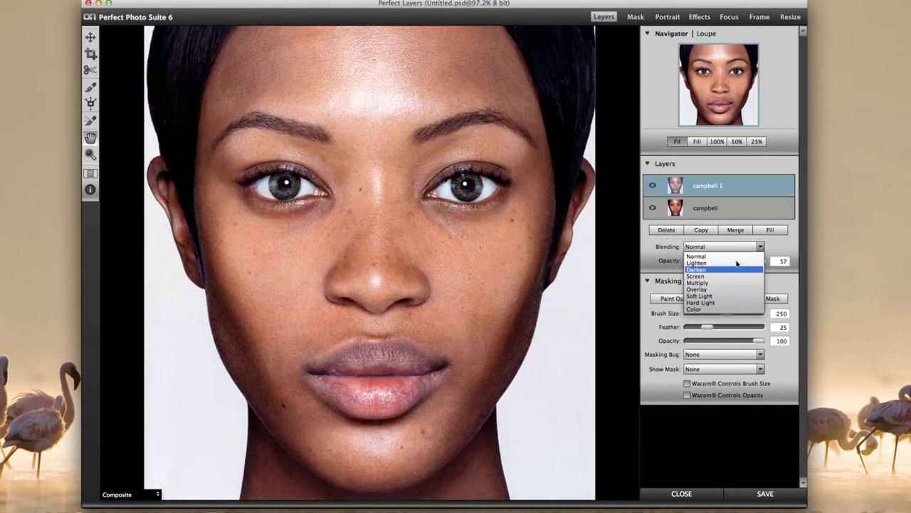
{"action": "left_click", "coordinate": [736, 260]}
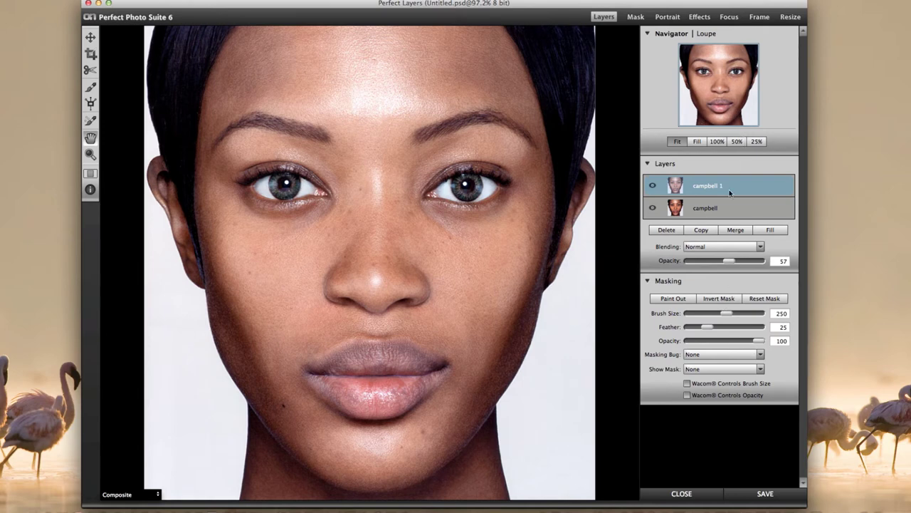
{"action": "left_click_drag", "start_coordinate": [734, 260], "coordinate": [748, 262]}
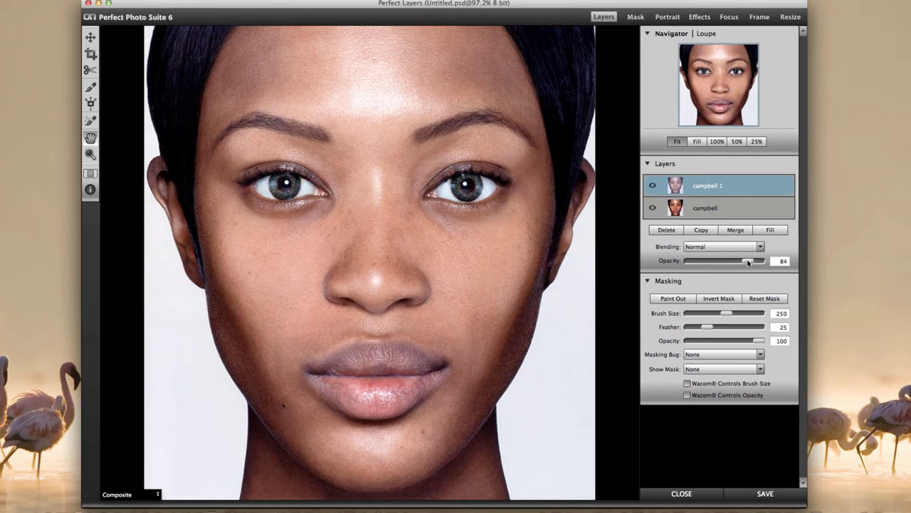
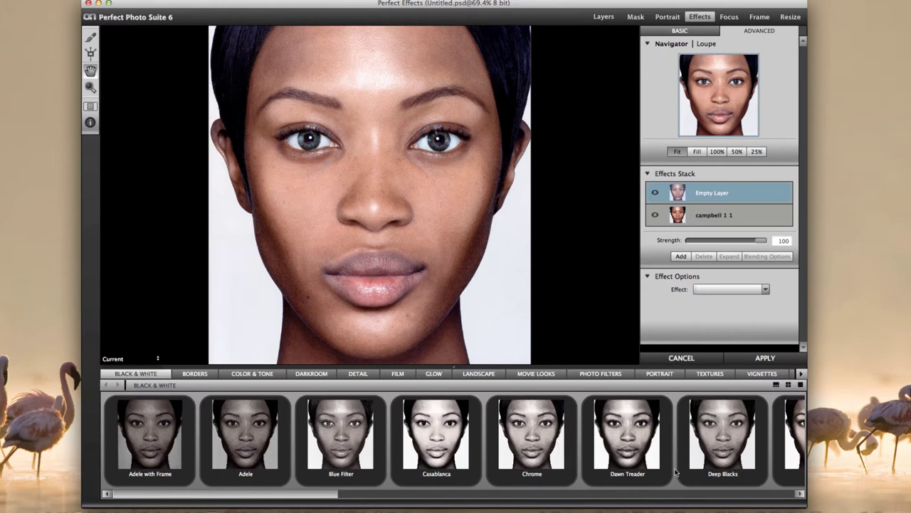
Step: Browse the Black & White effects and add the Portrait Dark preset to the photo
{"action": "left_click", "coordinate": [782, 494]}
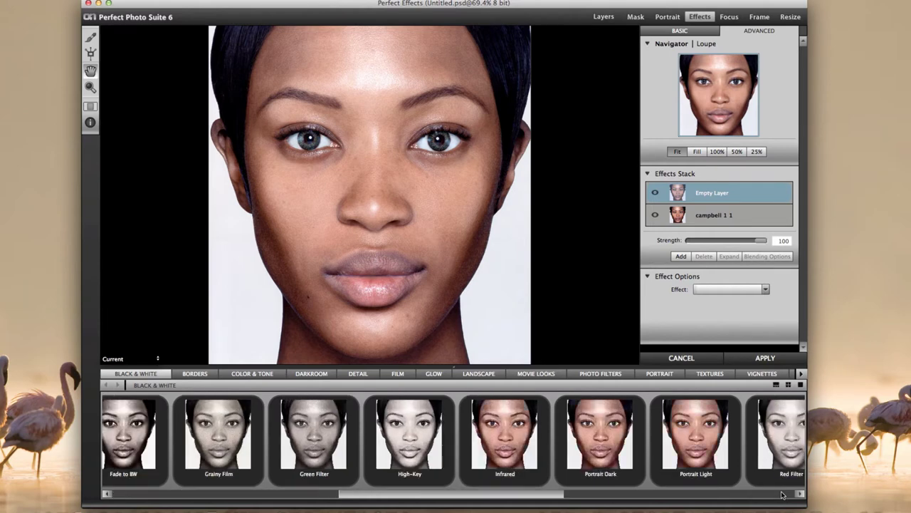
{"action": "left_click", "coordinate": [782, 494]}
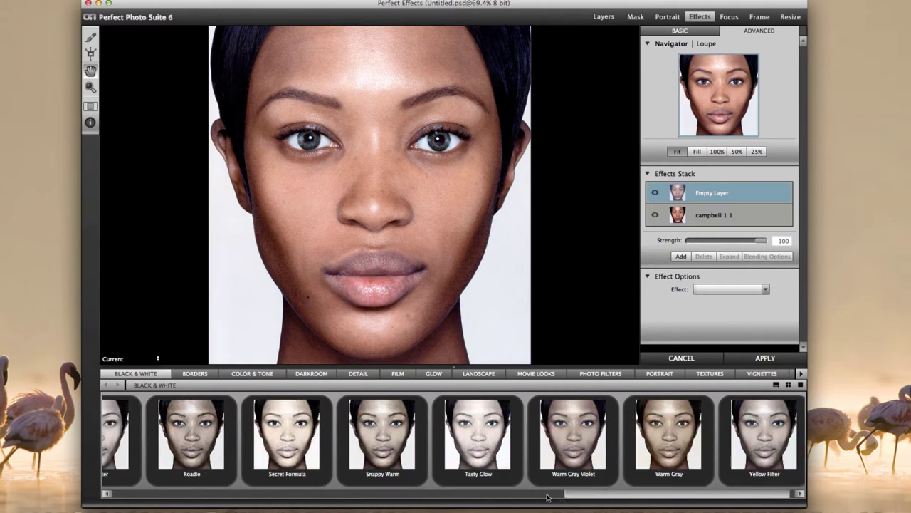
{"action": "left_click", "coordinate": [555, 496]}
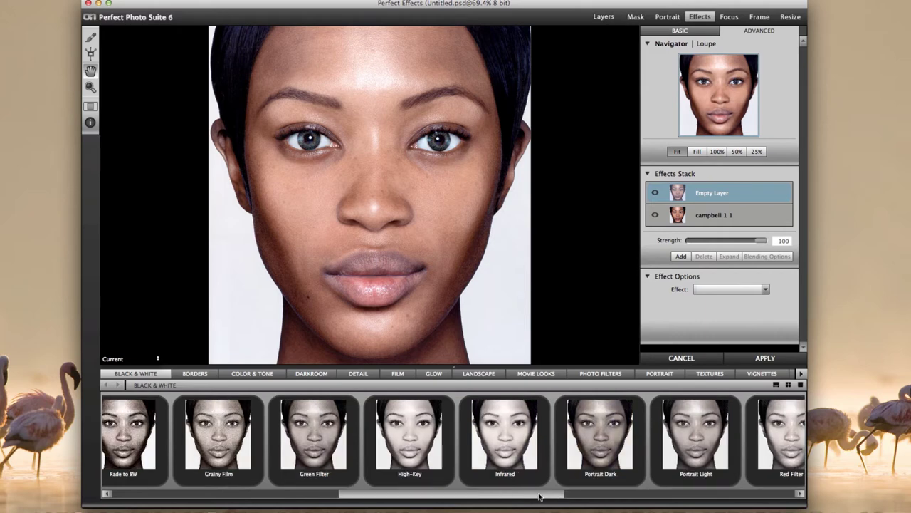
{"action": "left_click", "coordinate": [604, 440]}
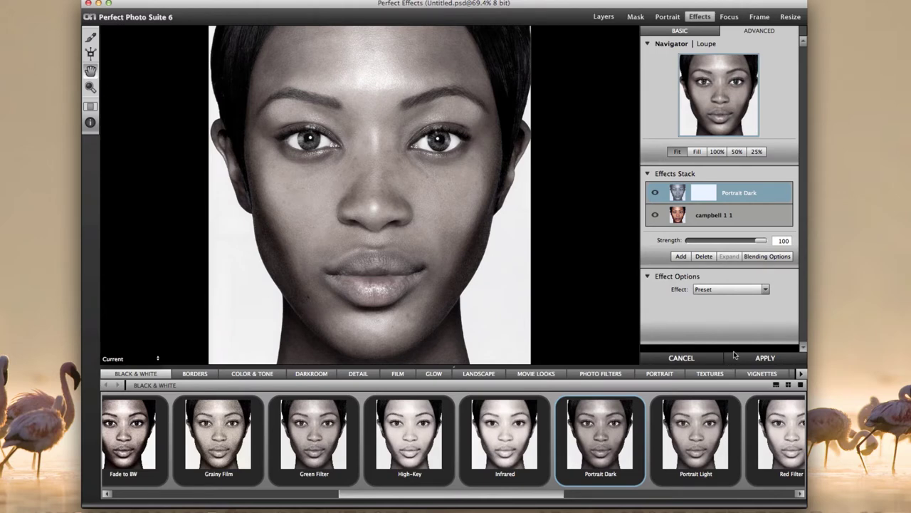
Step: Try the Glow and Borders effect types on the photo in place of the Portrait Dark preset
{"action": "left_click", "coordinate": [766, 291]}
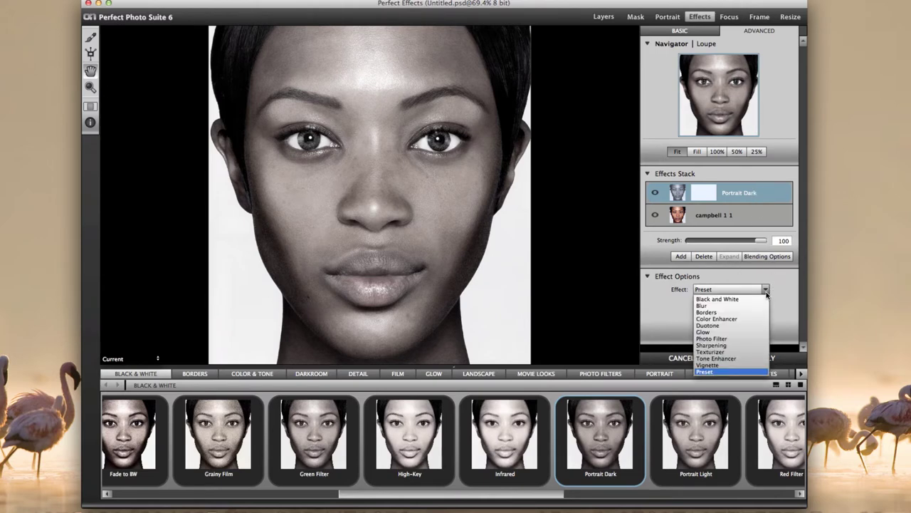
{"action": "left_click", "coordinate": [738, 332]}
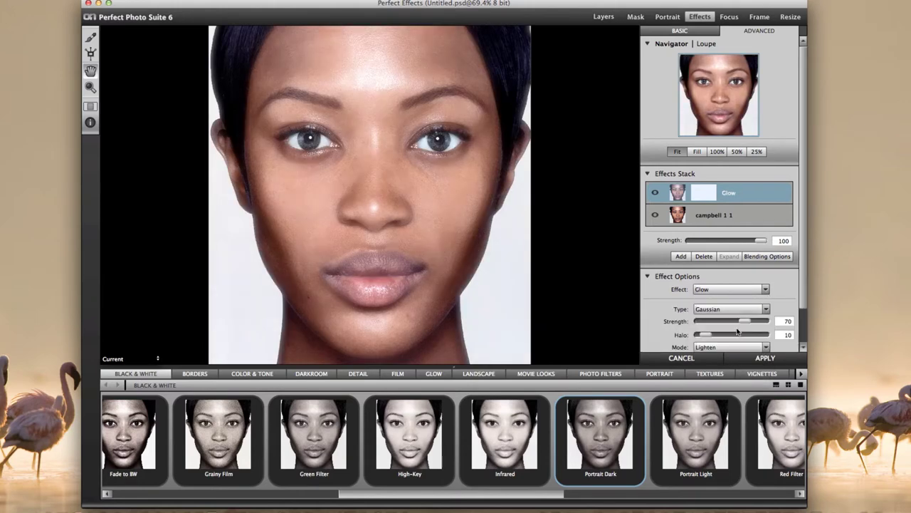
{"action": "left_click", "coordinate": [765, 290]}
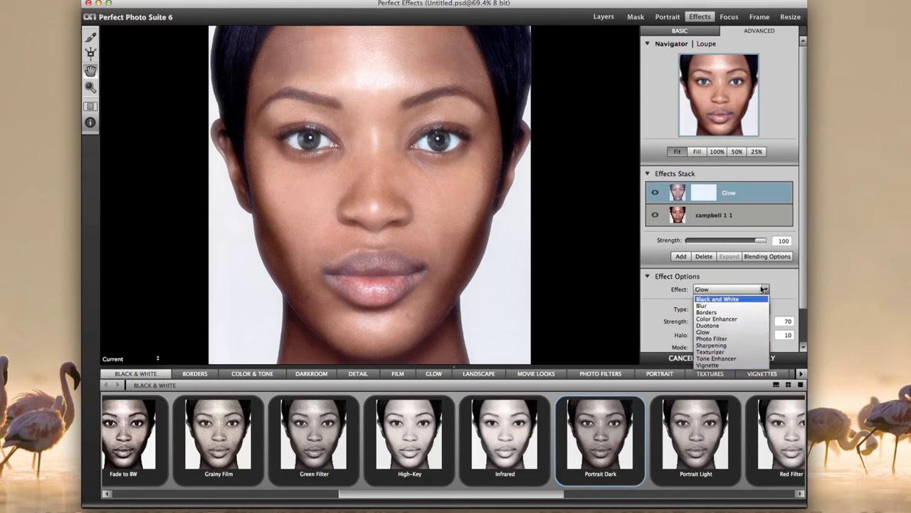
{"action": "left_click", "coordinate": [724, 312]}
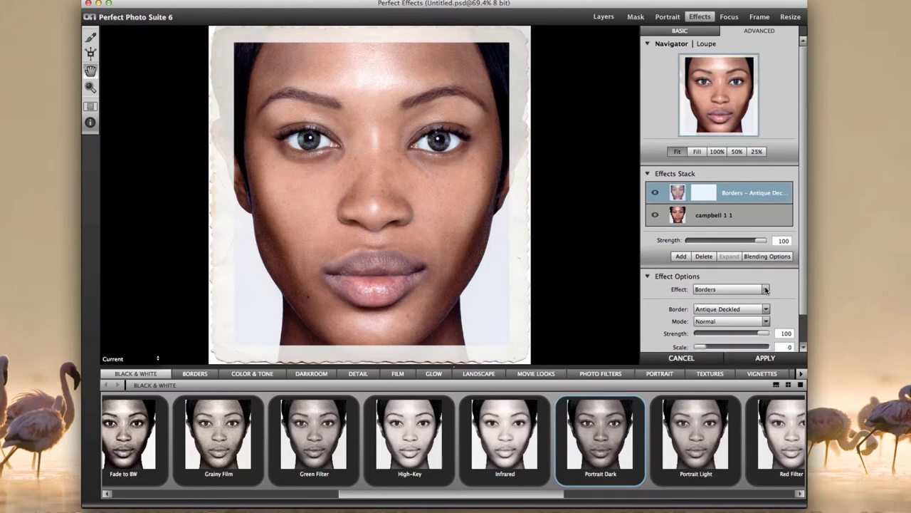
{"action": "left_click", "coordinate": [769, 326]}
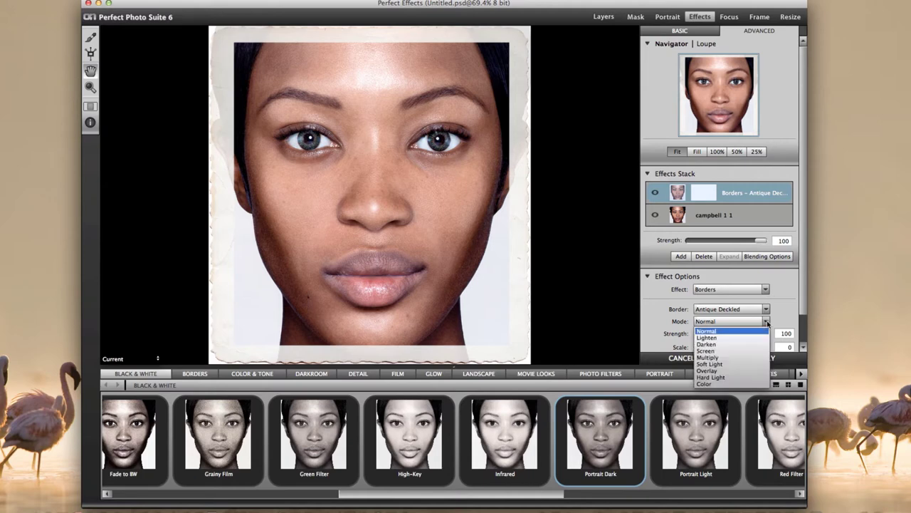
{"action": "left_click", "coordinate": [792, 308]}
Step: Change the effect type to Black and White, apply it to the photo, and lower the layer's opacity to 80
{"action": "left_click", "coordinate": [767, 290]}
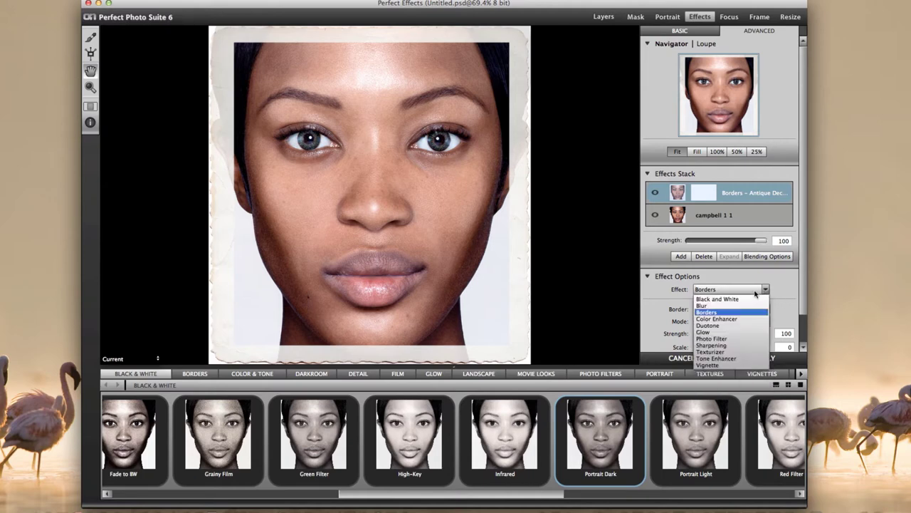
{"action": "left_click", "coordinate": [748, 299]}
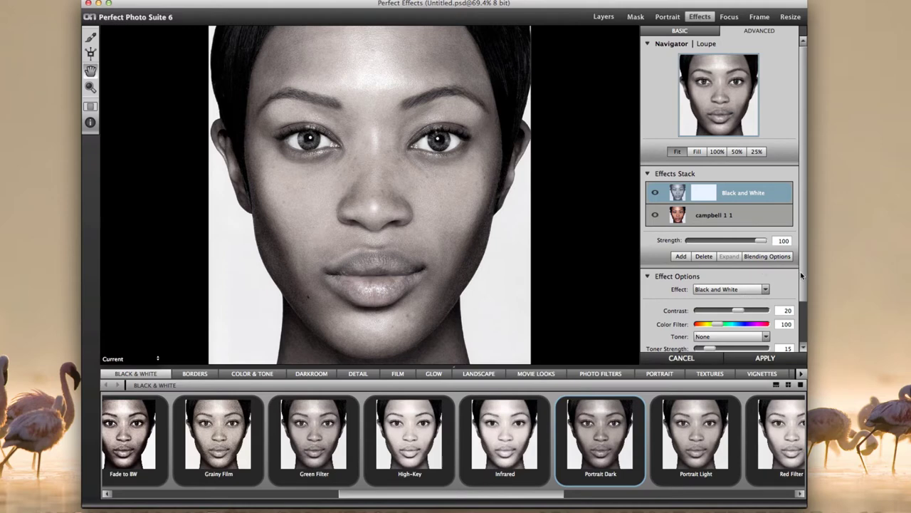
{"action": "left_click_drag", "start_coordinate": [805, 272], "coordinate": [800, 213]}
{"action": "left_click", "coordinate": [768, 358]}
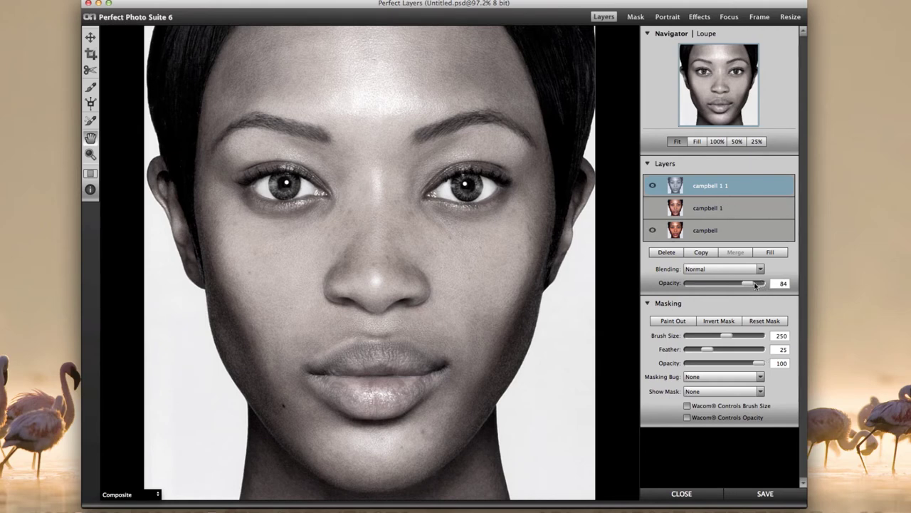
{"action": "mouse_move", "coordinate": [753, 285]}
{"action": "left_mouse_down"}
{"action": "mouse_move", "coordinate": [771, 286]}
{"action": "mouse_move", "coordinate": [738, 285]}
{"action": "mouse_move", "coordinate": [747, 284]}
{"action": "left_mouse_up"}
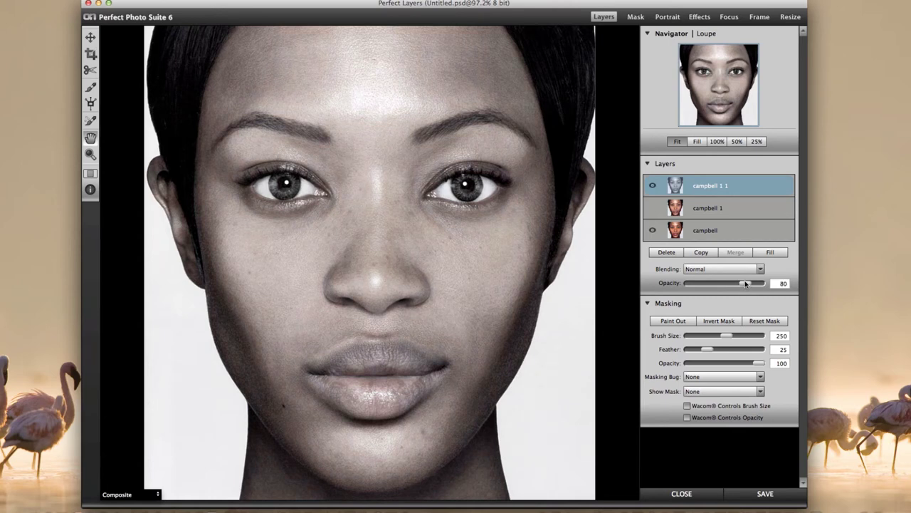
Step: Browse the Grunge and Gurus frames in the PhotoFrame library and add the Kevin_Kubota_Flower frame to the portrait
{"action": "left_click", "coordinate": [757, 18]}
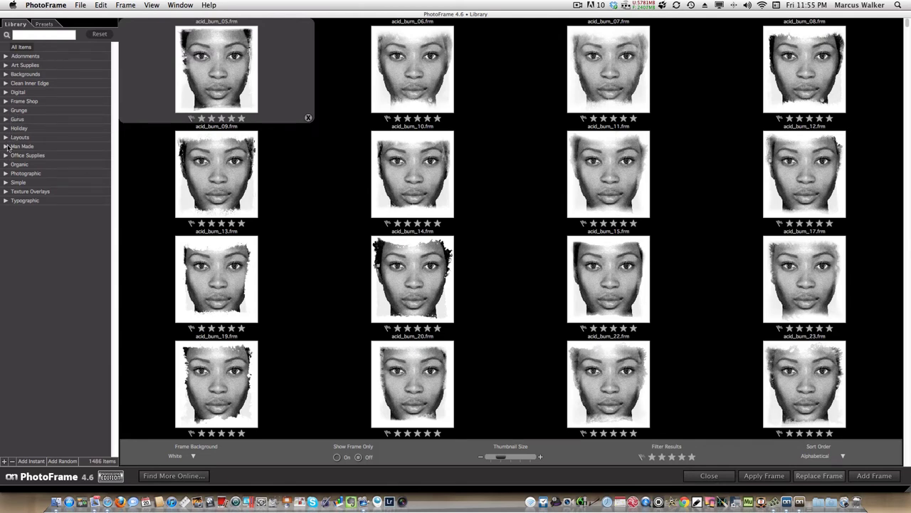
{"action": "left_click", "coordinate": [3, 111]}
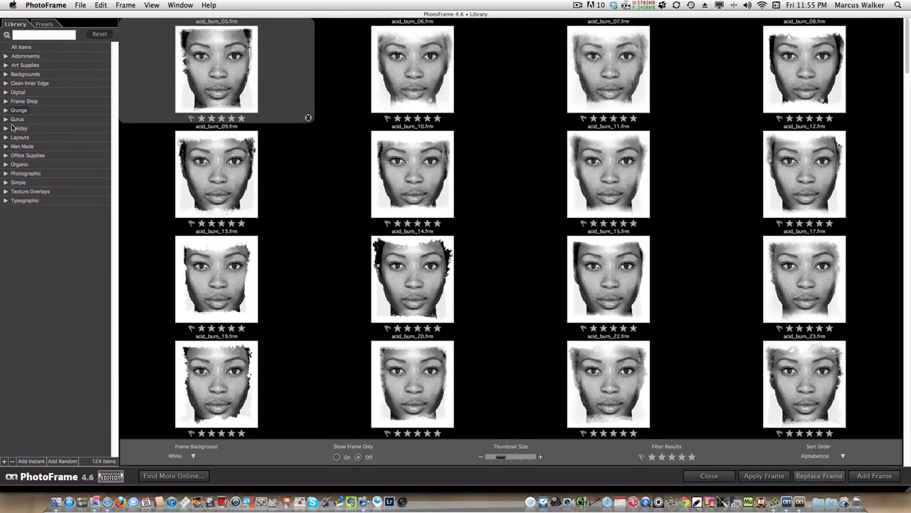
{"action": "left_click", "coordinate": [6, 119]}
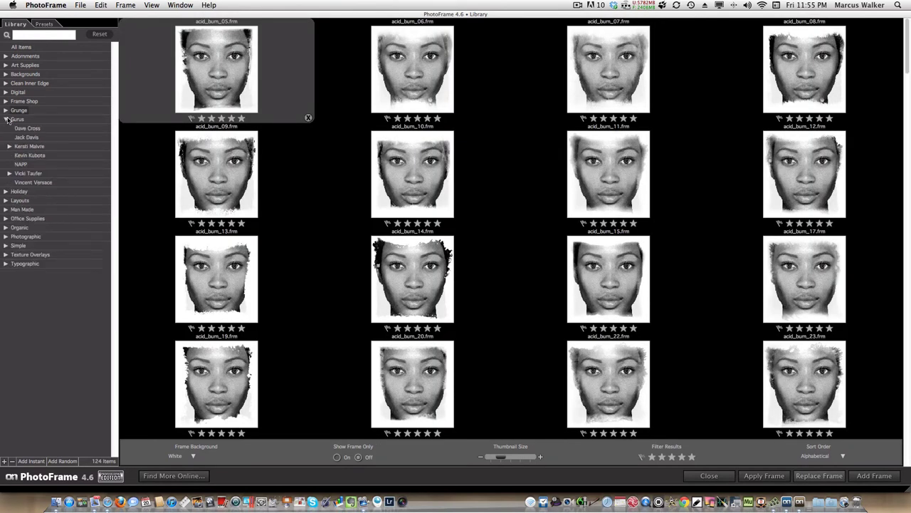
{"action": "left_click", "coordinate": [21, 165]}
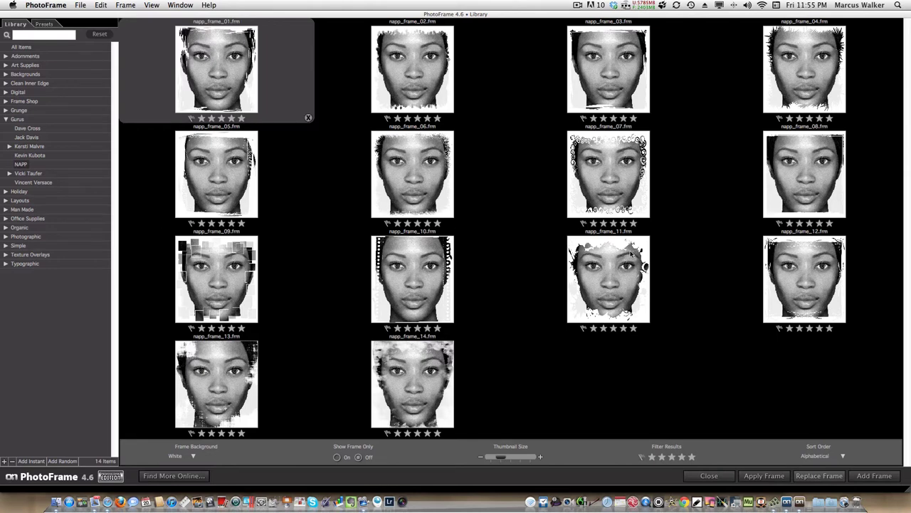
{"action": "left_click", "coordinate": [32, 173]}
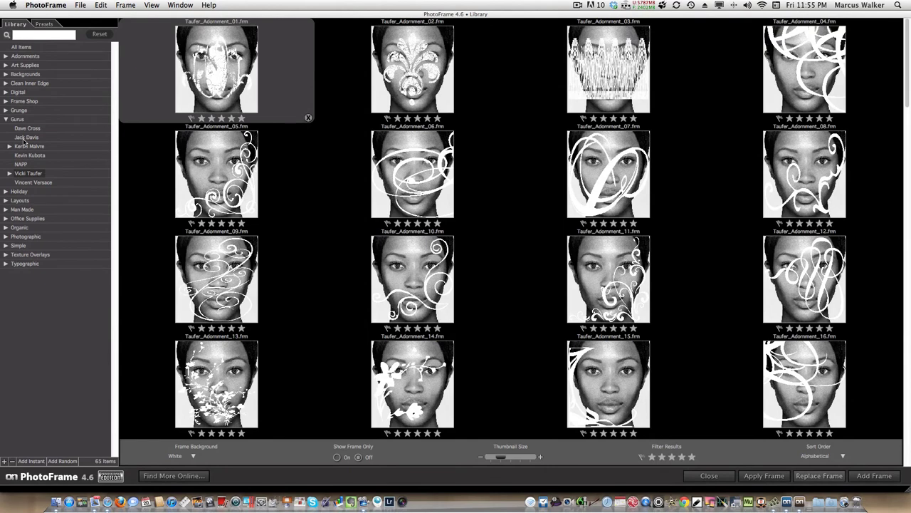
{"action": "left_click", "coordinate": [24, 139]}
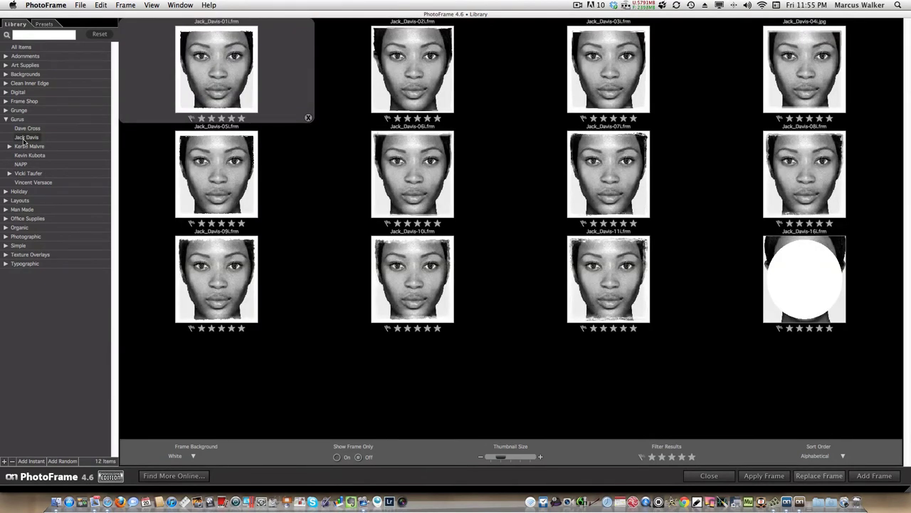
{"action": "left_click", "coordinate": [30, 156]}
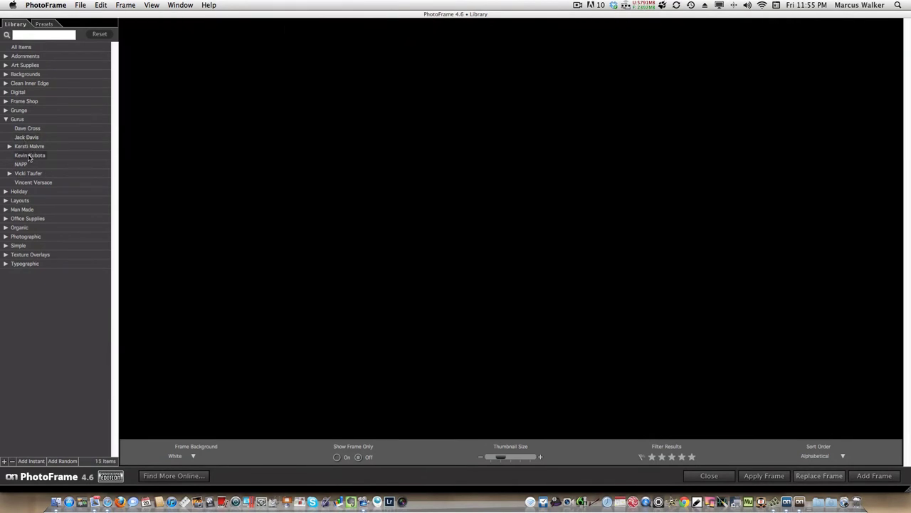
{"action": "double_click", "coordinate": [614, 169]}
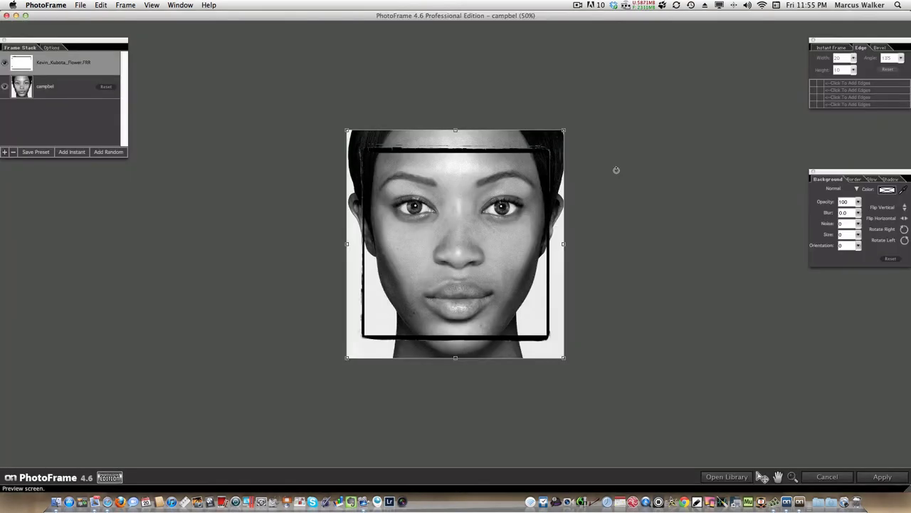
Step: Set the frame's background color to Snow white and apply the frame to the portrait
{"action": "left_click", "coordinate": [888, 191]}
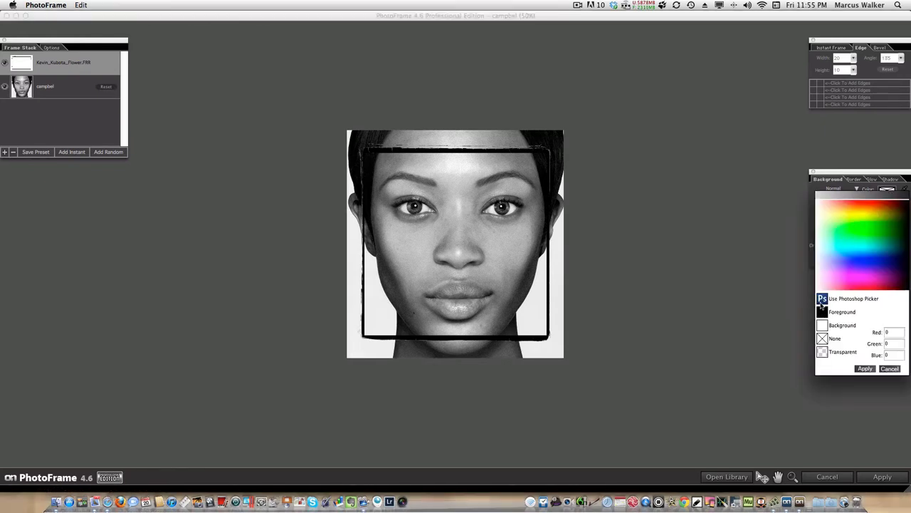
{"action": "left_click", "coordinate": [818, 215]}
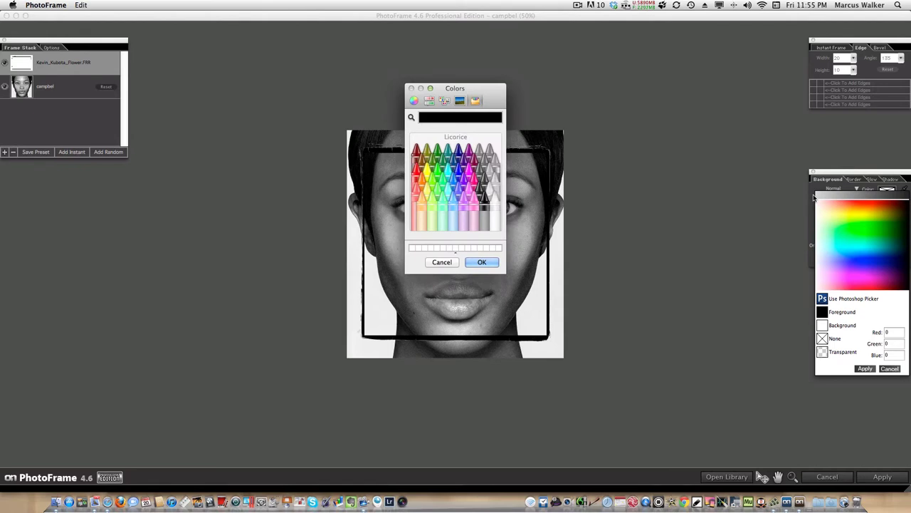
{"action": "left_click", "coordinate": [495, 208]}
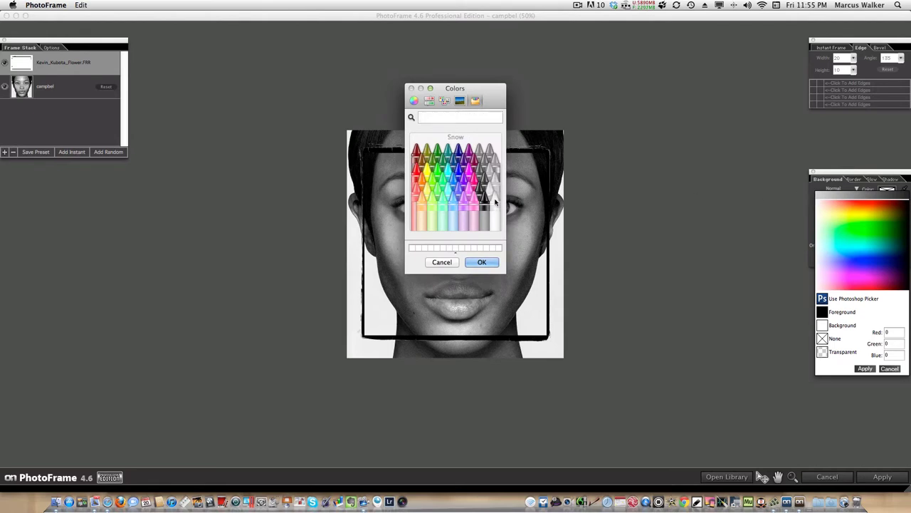
{"action": "left_click", "coordinate": [483, 262]}
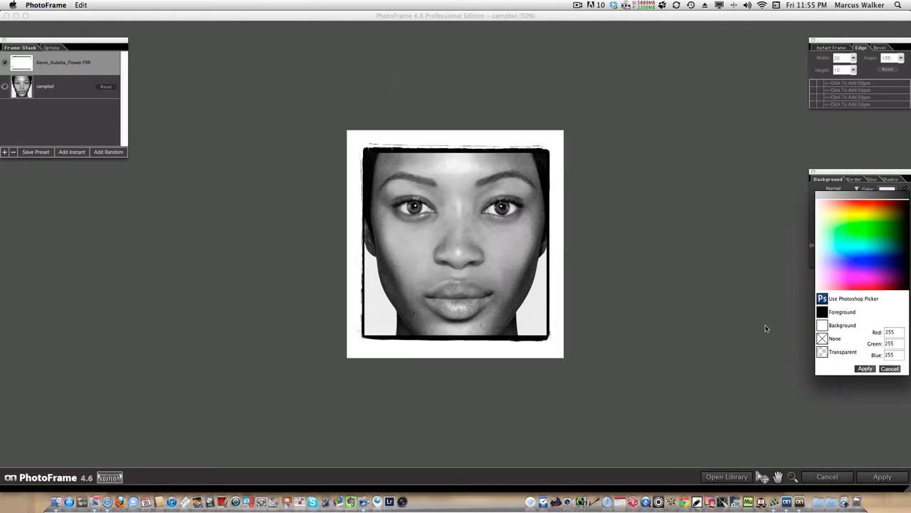
{"action": "left_click", "coordinate": [866, 369]}
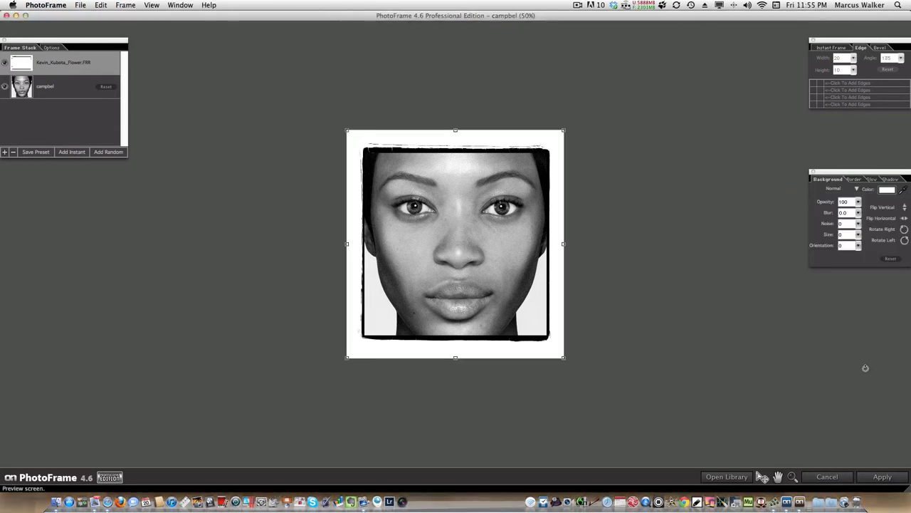
{"action": "left_click", "coordinate": [886, 477]}
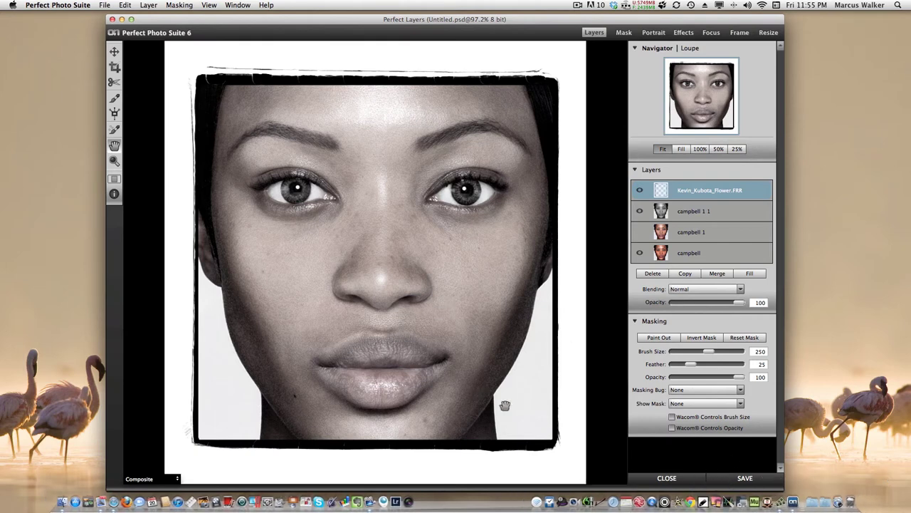
Step: Resize the image to a width of 5000 pixels with constrained proportions and apply the new size
{"action": "left_click", "coordinate": [769, 33]}
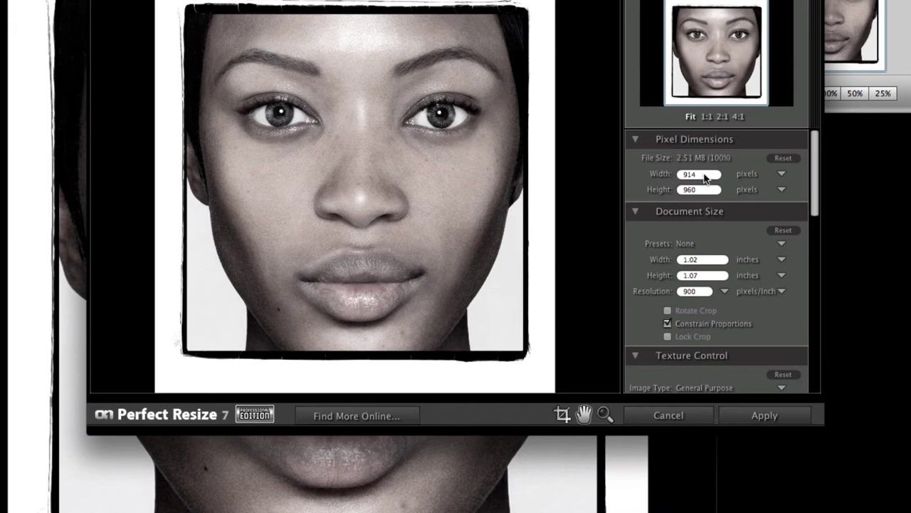
{"action": "left_click", "coordinate": [699, 175]}
{"action": "left_click_drag", "start_coordinate": [699, 175], "coordinate": [668, 170]}
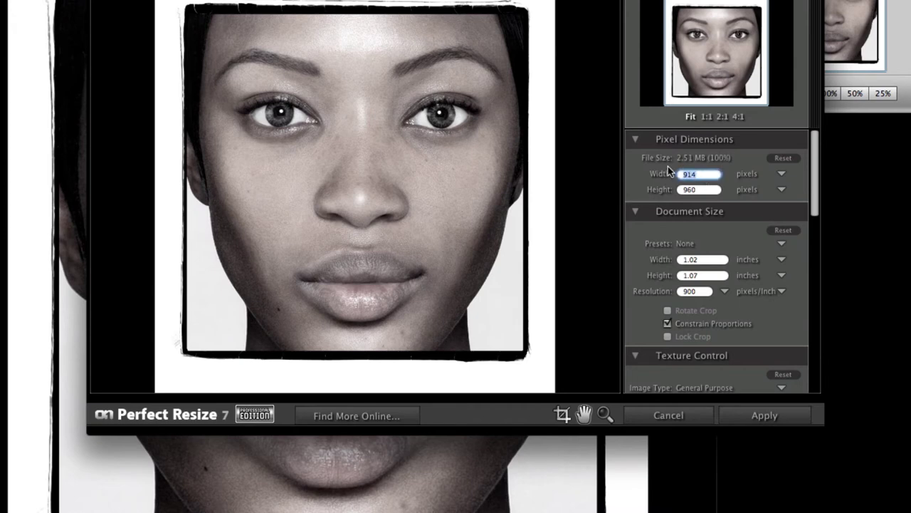
{"action": "type", "text": "5000"}
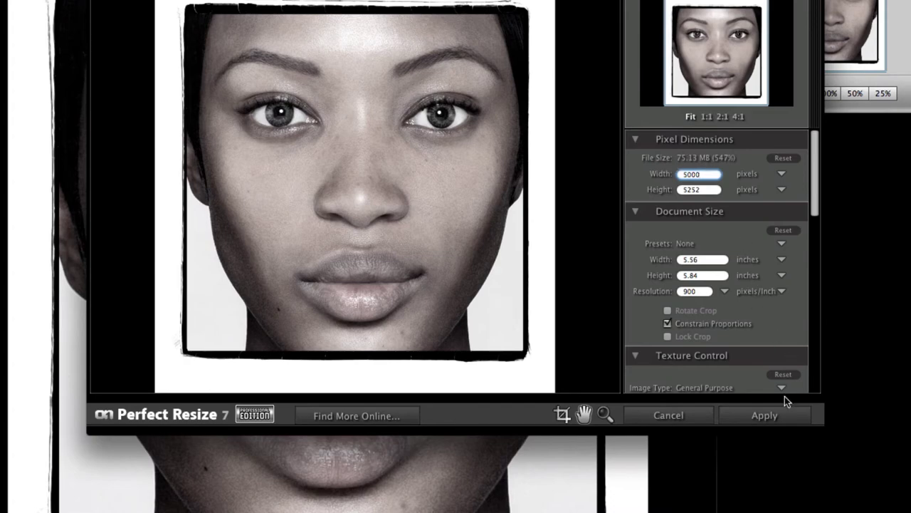
{"action": "left_click", "coordinate": [764, 416]}
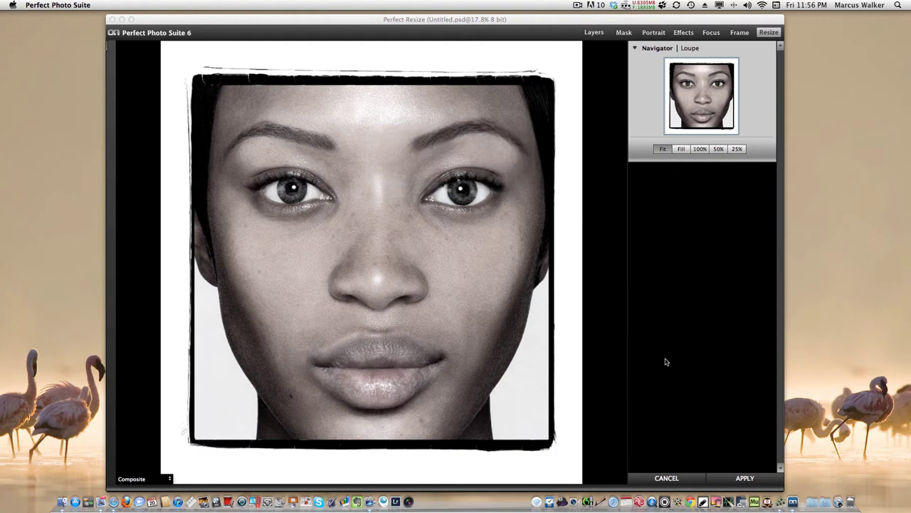
{"action": "left_click", "coordinate": [745, 477]}
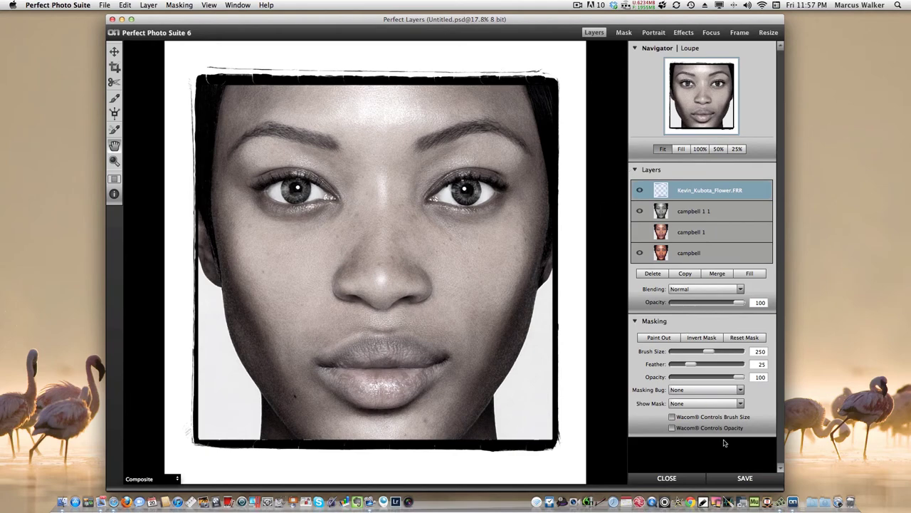
Step: Save the layered image to the Desktop as a Photoshop file named Campbell2
{"action": "left_click", "coordinate": [745, 478]}
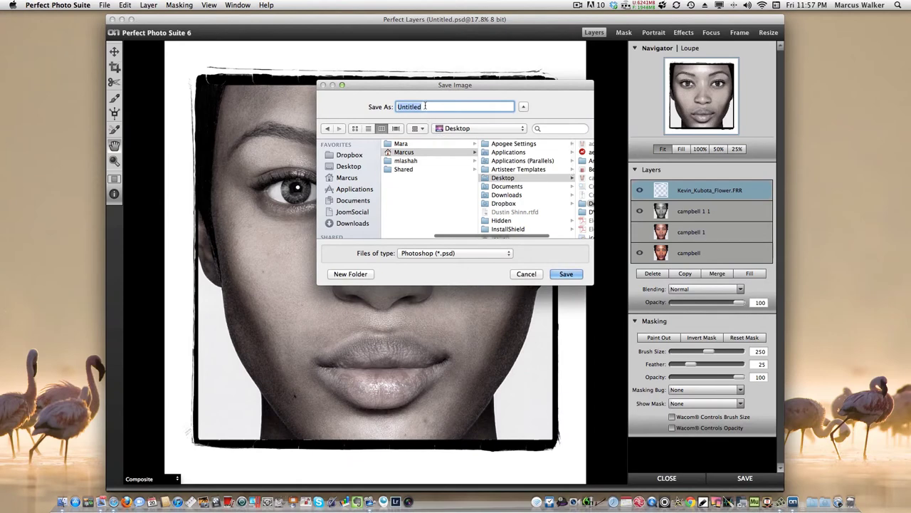
{"action": "type", "text": "Campbell"}
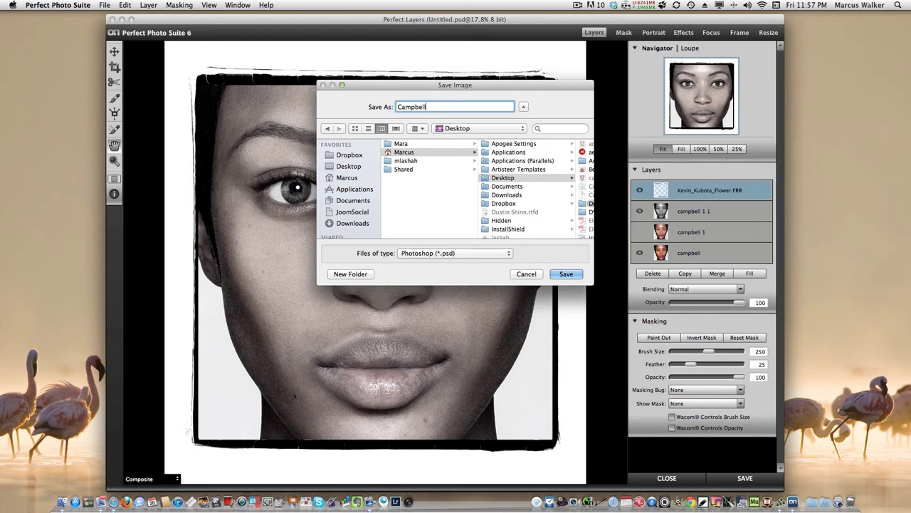
{"action": "type", "text": "2"}
{"action": "left_click", "coordinate": [566, 275]}
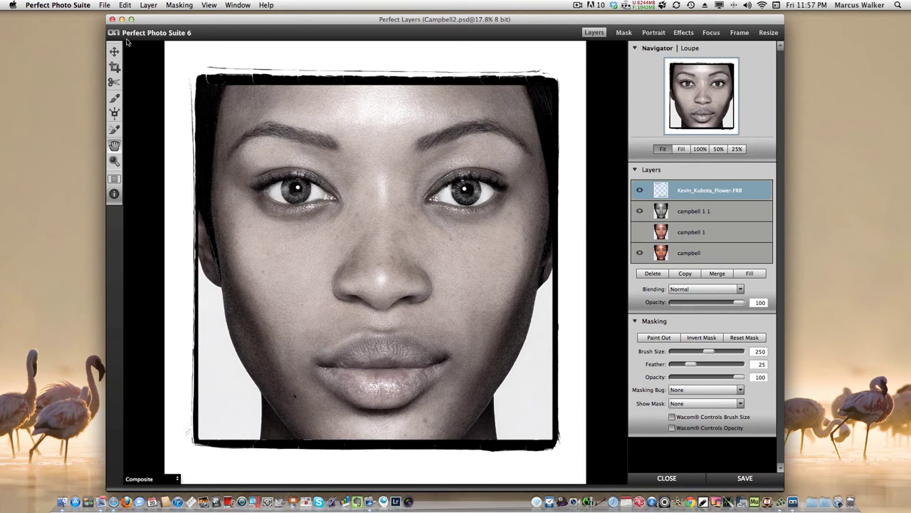
Step: Export the image to the Desktop as a JPEG named Campbell2 with quality 100
{"action": "left_click", "coordinate": [104, 5]}
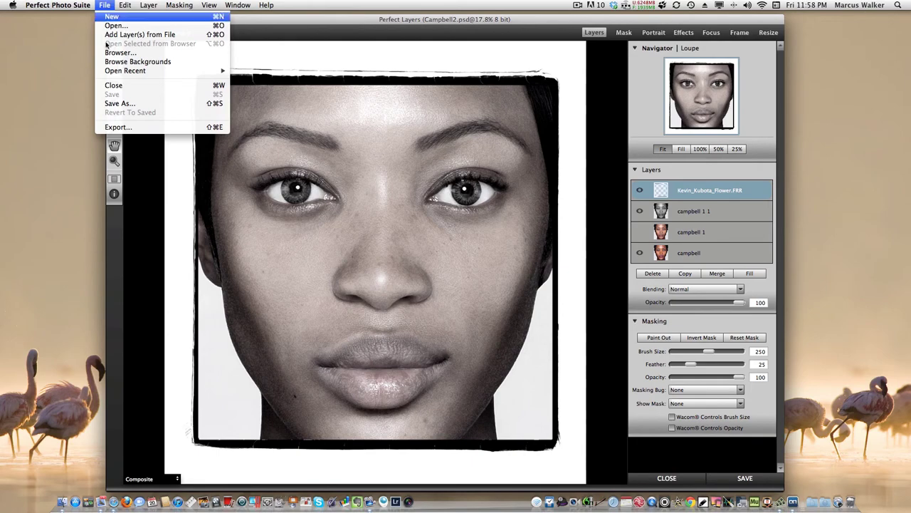
{"action": "left_click", "coordinate": [122, 128]}
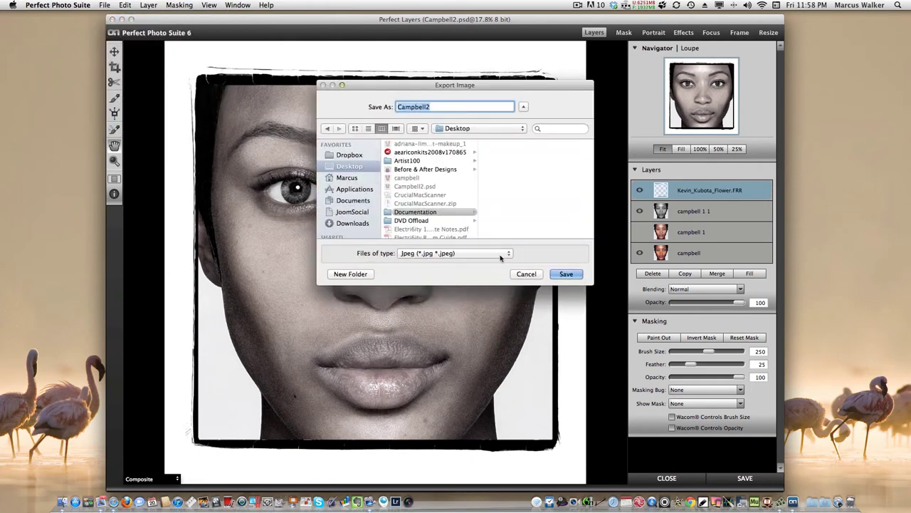
{"action": "left_click", "coordinate": [566, 275]}
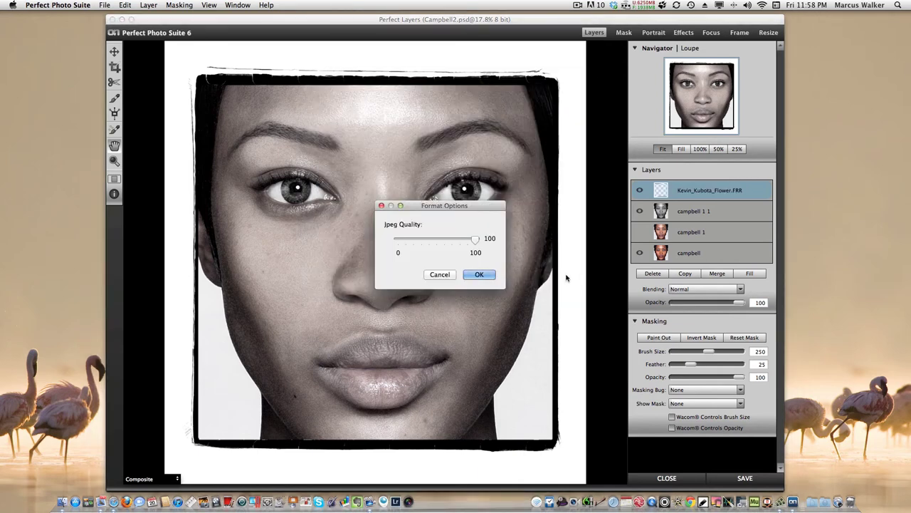
{"action": "left_click", "coordinate": [478, 275]}
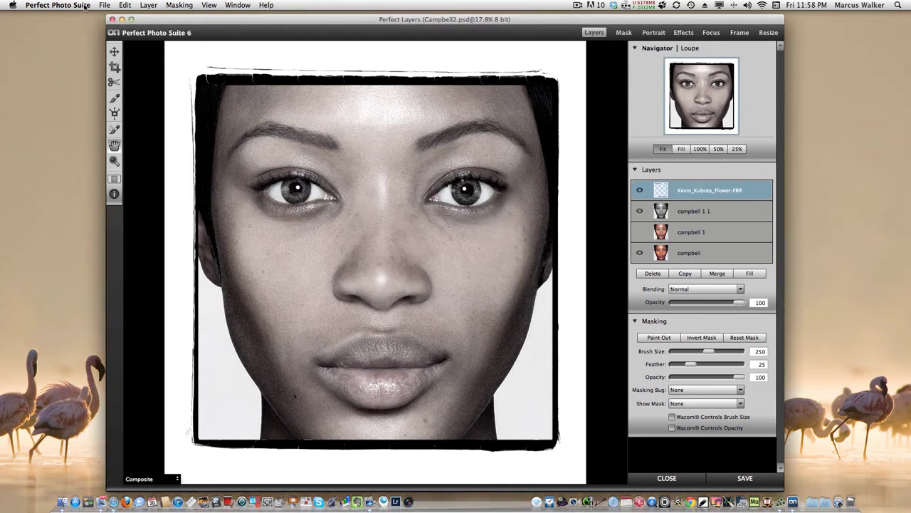
Step: Show the desktop icons and examine the exported Campbell2.jpg in Quick Look
{"action": "left_click", "coordinate": [580, 6]}
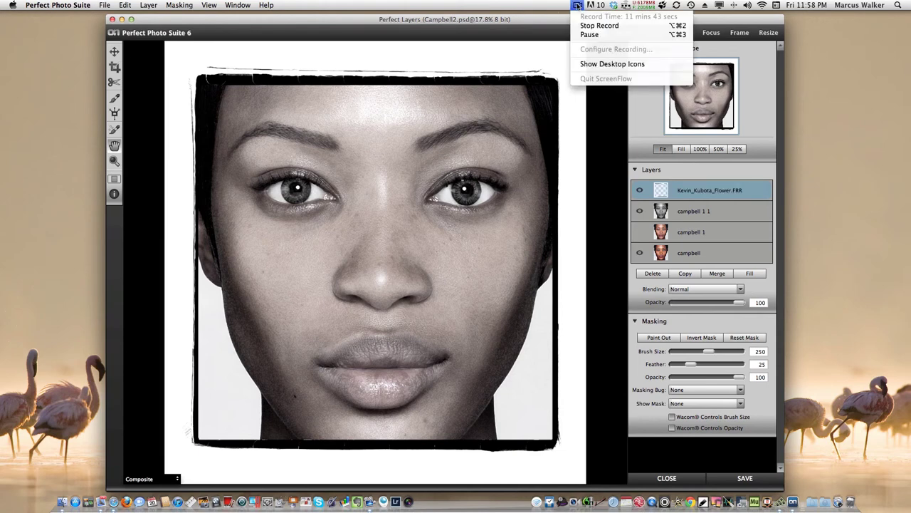
{"action": "left_click", "coordinate": [593, 66]}
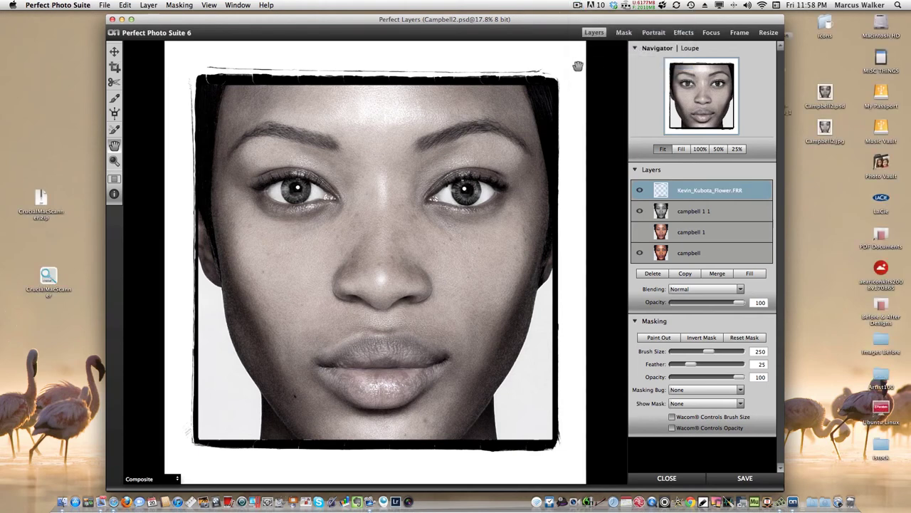
{"action": "left_click", "coordinate": [839, 132]}
{"action": "left_click", "coordinate": [825, 130]}
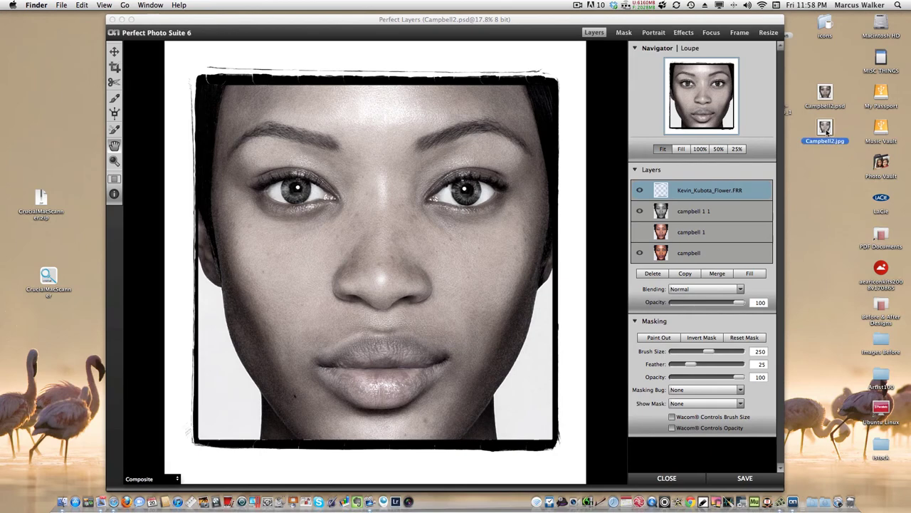
{"action": "key", "text": "space"}
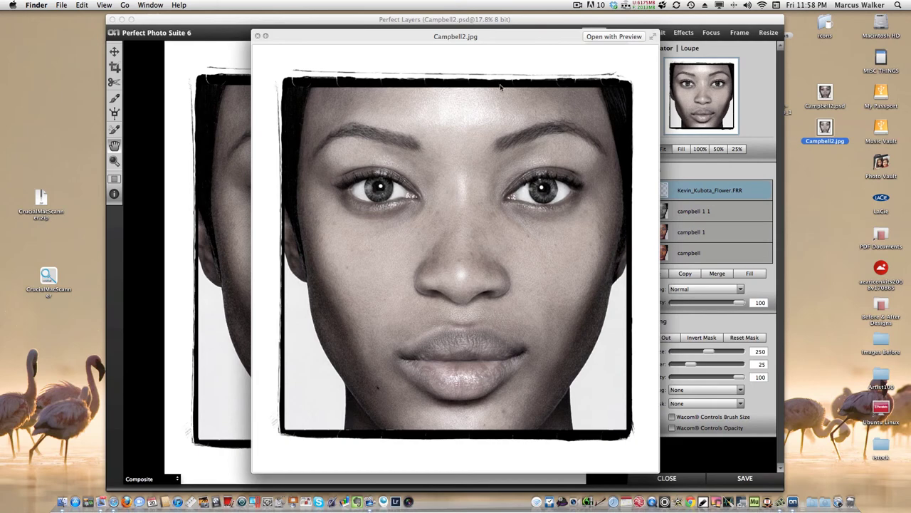
{"action": "left_click", "coordinate": [257, 36]}
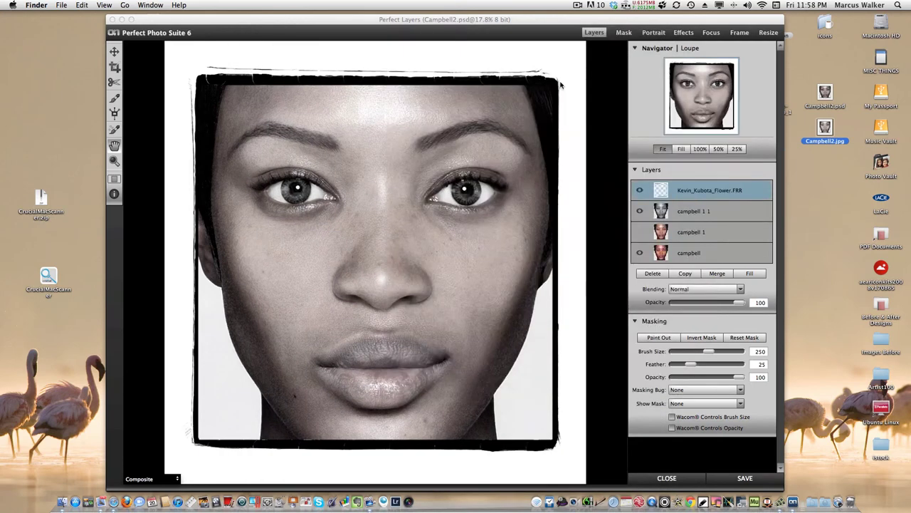
Step: Check the file size and pixel dimensions of Campbell2.jpg in its file information
{"action": "right_click", "coordinate": [824, 128]}
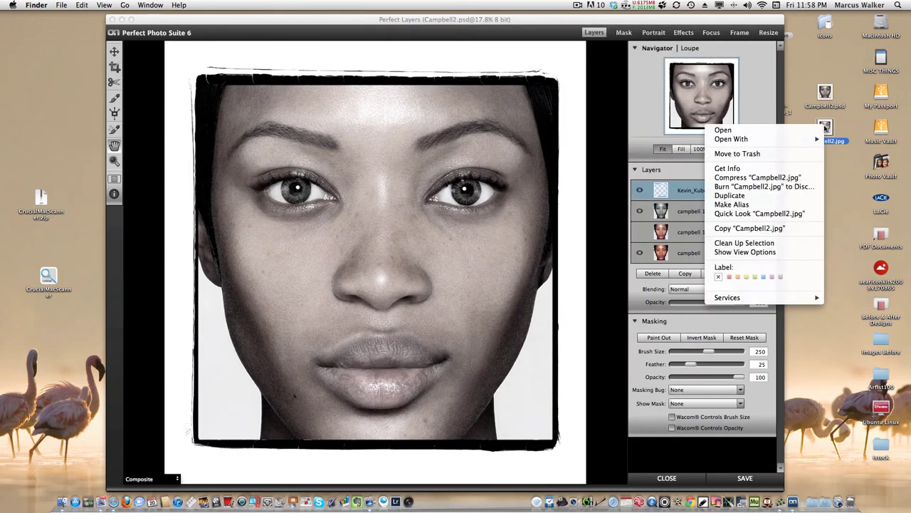
{"action": "left_click", "coordinate": [727, 168]}
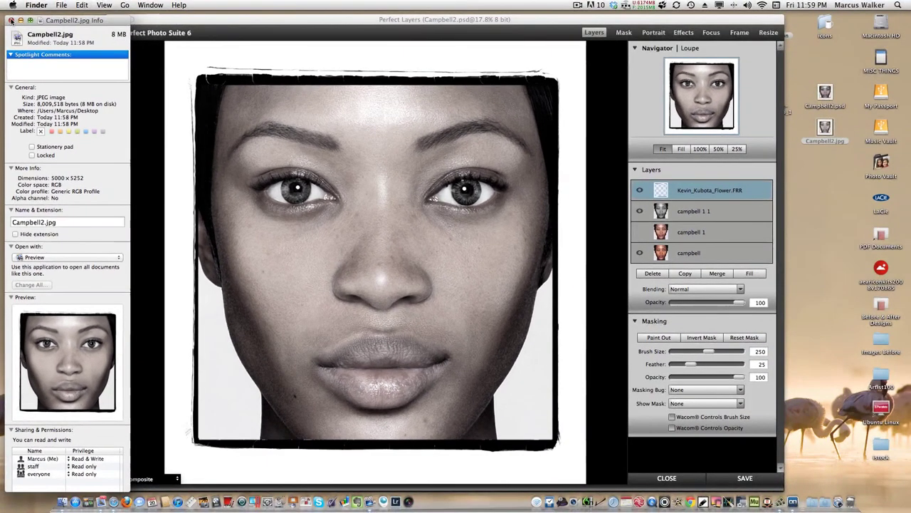
{"action": "left_click", "coordinate": [9, 0]}
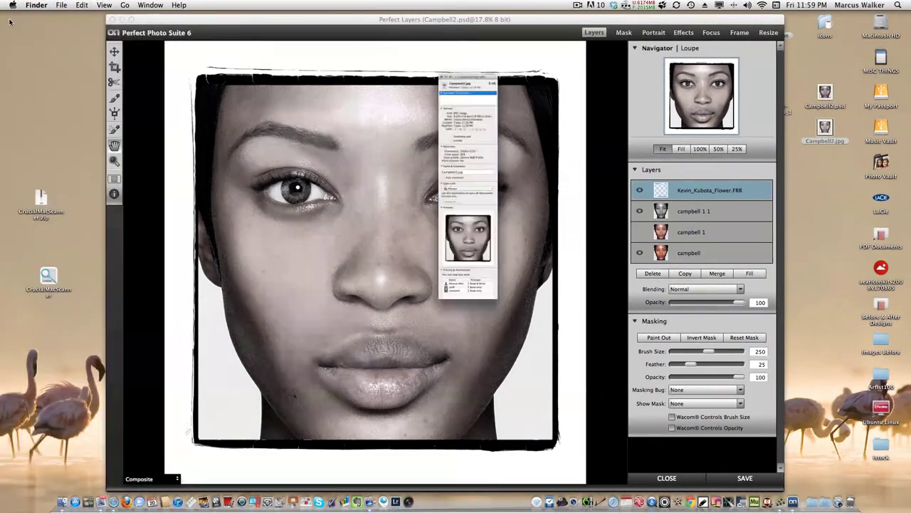
Step: Open Campbell2.jpg in Preview, inspect the eye detail at actual size, and quit Preview
{"action": "double_click", "coordinate": [826, 130]}
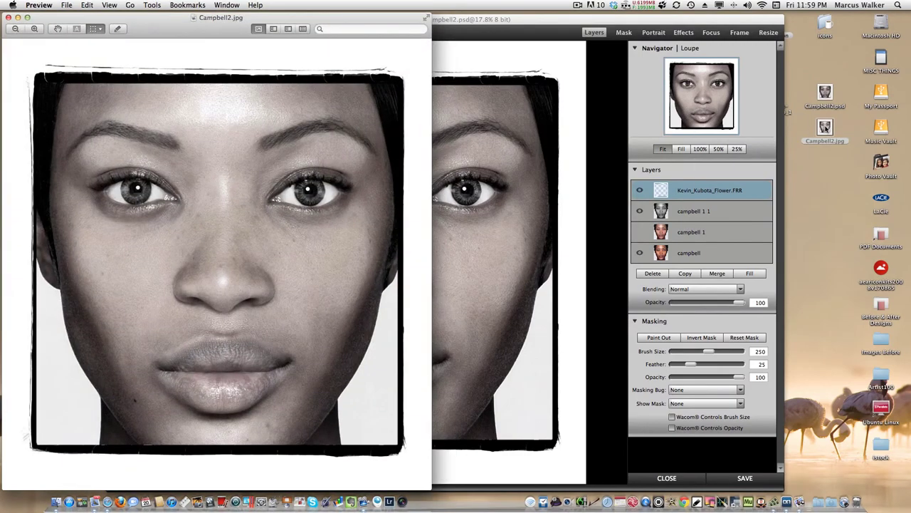
{"action": "left_click", "coordinate": [110, 6]}
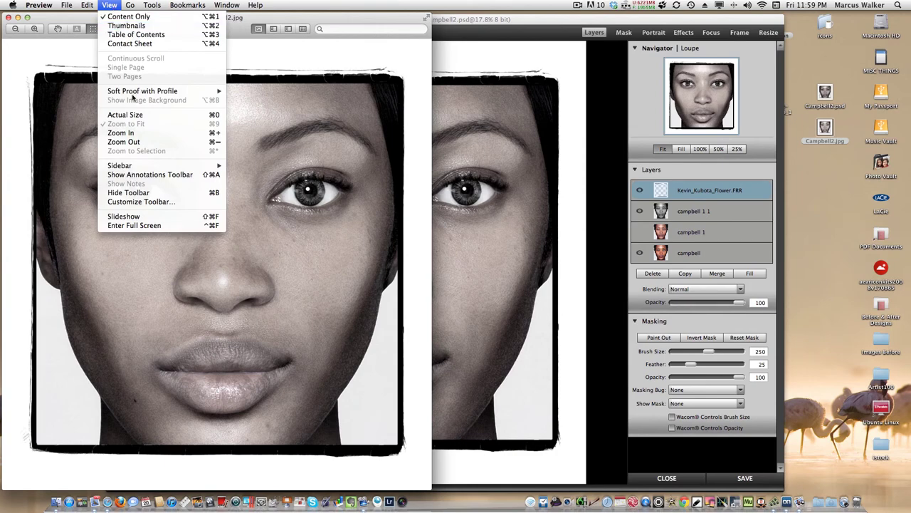
{"action": "left_click", "coordinate": [139, 115]}
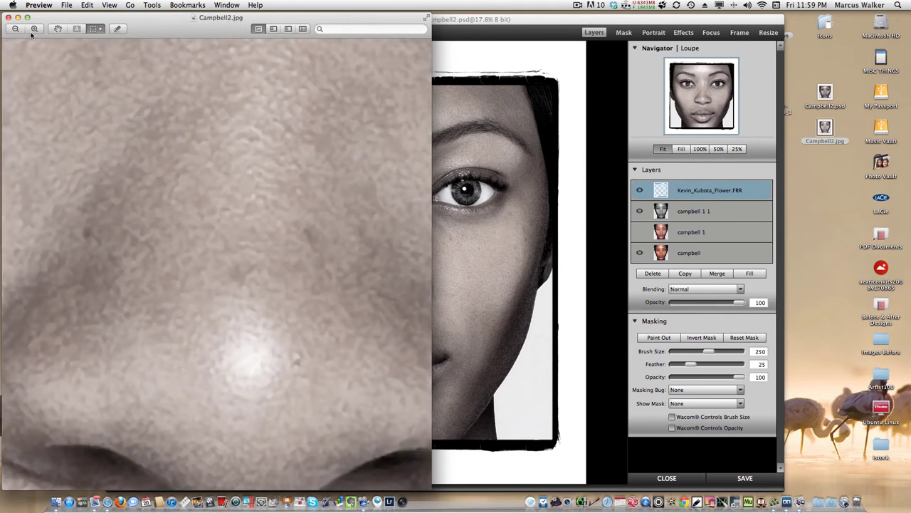
{"action": "left_click", "coordinate": [59, 29]}
{"action": "left_click_drag", "start_coordinate": [147, 165], "coordinate": [473, 491]}
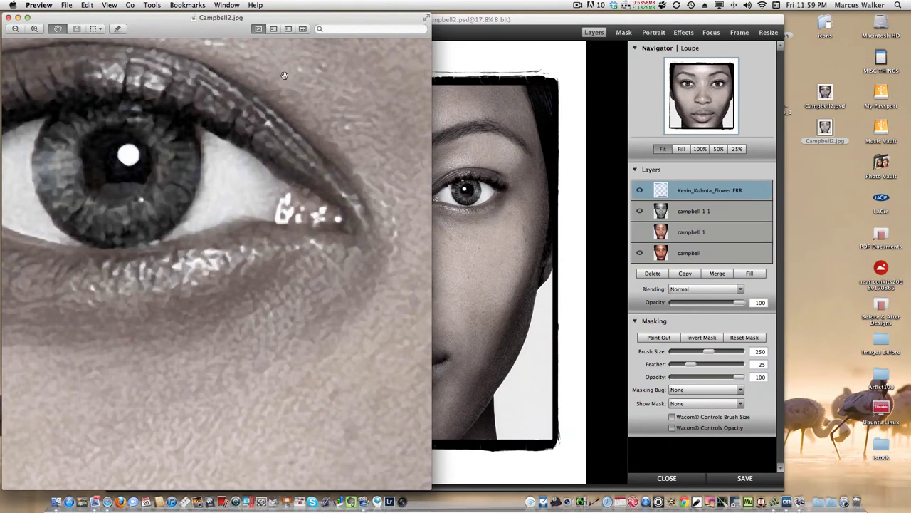
{"action": "left_click", "coordinate": [106, 6]}
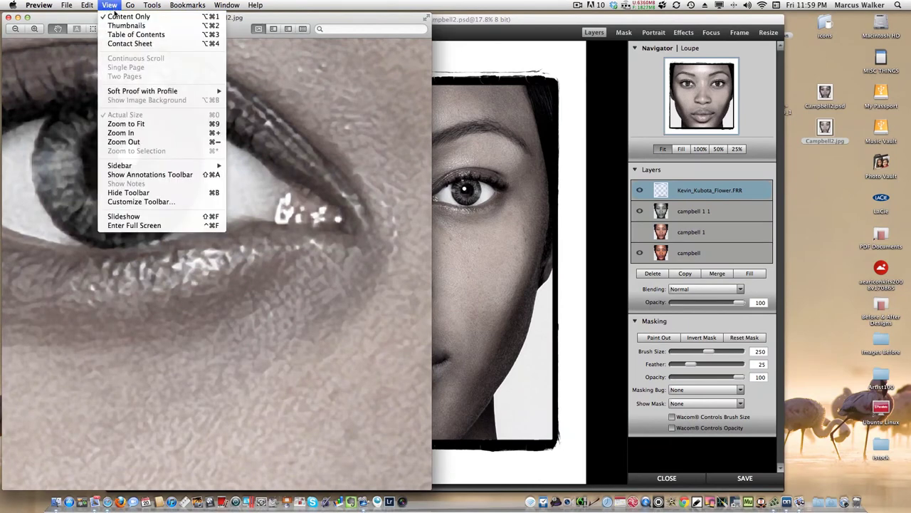
{"action": "left_click", "coordinate": [123, 124]}
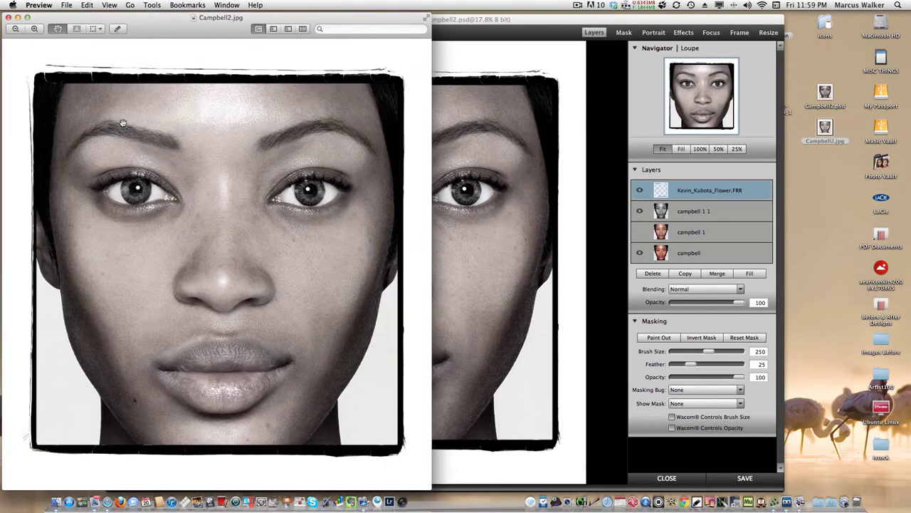
{"action": "left_click", "coordinate": [41, 4]}
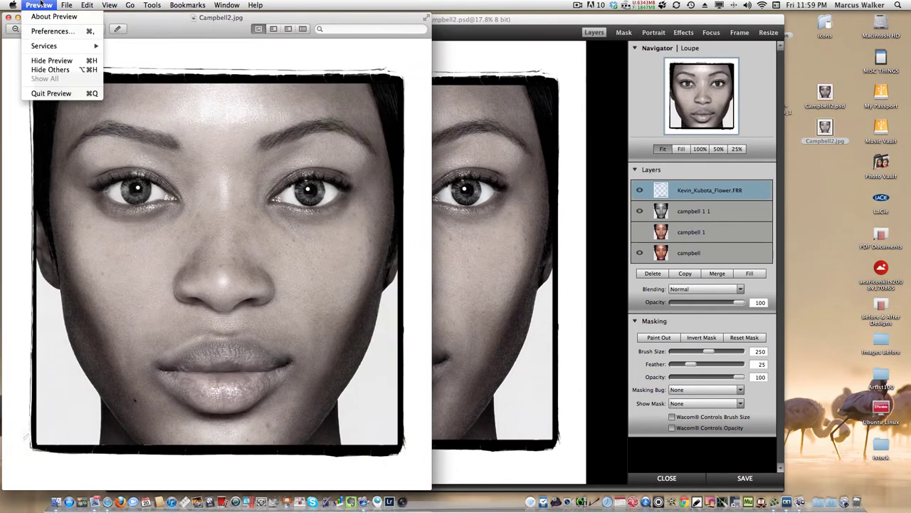
{"action": "left_click", "coordinate": [41, 93]}
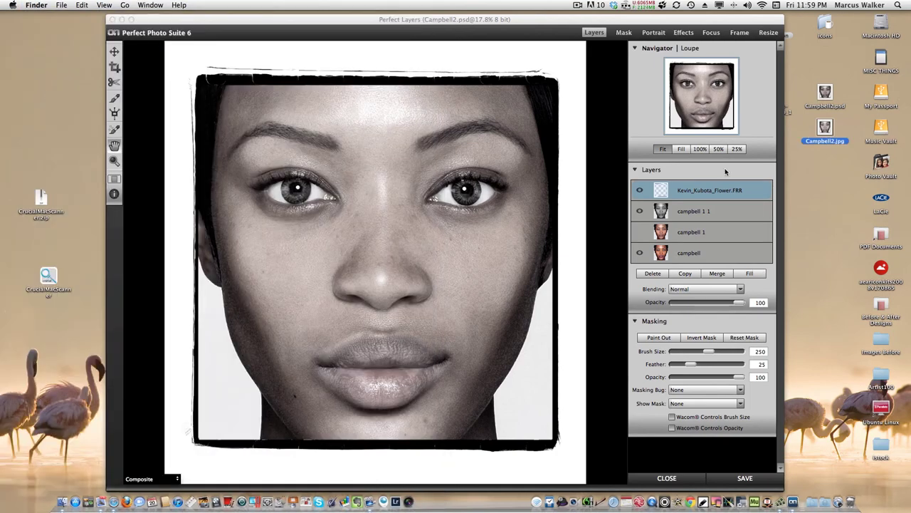
Step: Uncover the Campbell2.psd desktop file, open it in Photoshop, and dismiss the registration notice
{"action": "left_click_drag", "start_coordinate": [574, 19], "coordinate": [503, 16]}
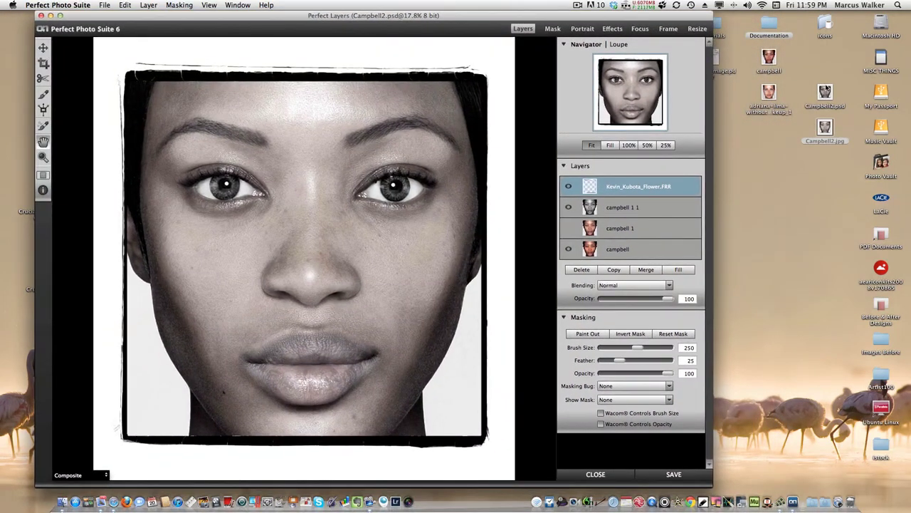
{"action": "left_click", "coordinate": [825, 90]}
{"action": "double_click", "coordinate": [826, 92]}
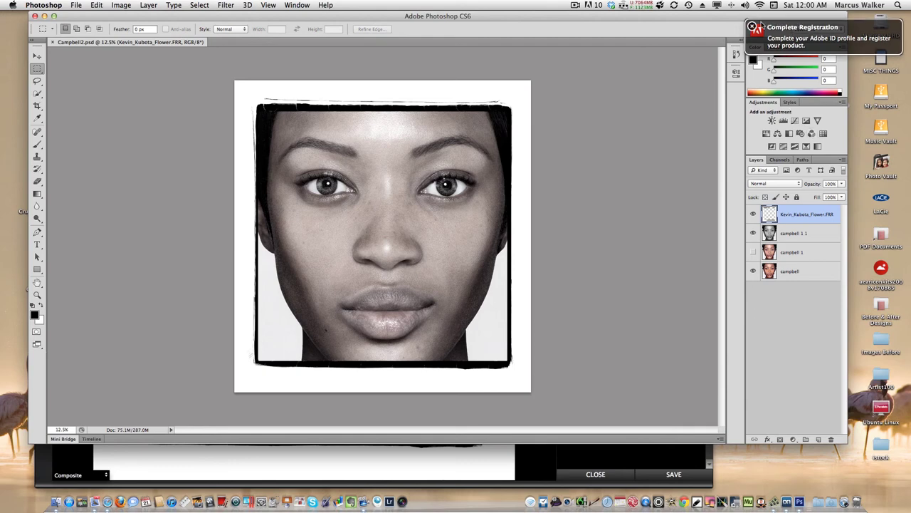
{"action": "left_click", "coordinate": [752, 26]}
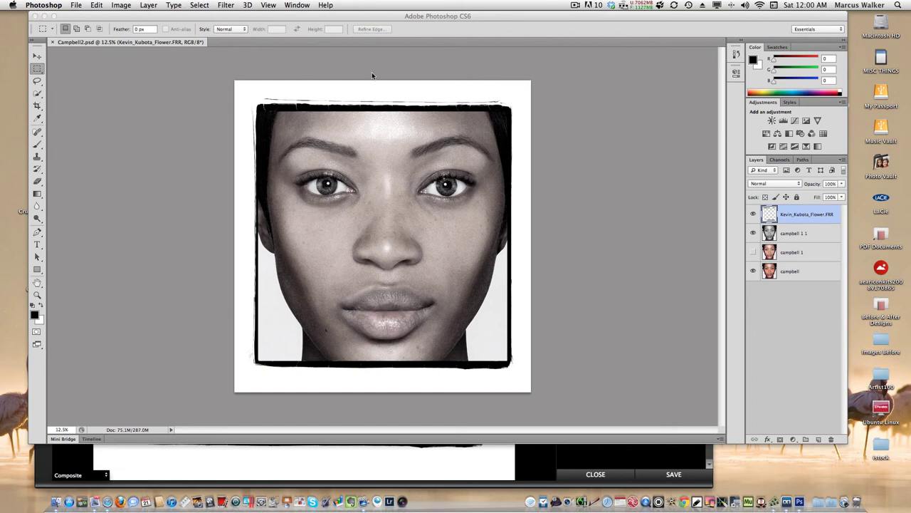
Step: Switch between the Perfect Photo Suite and Photoshop windows to compare the layers of Campbell2.psd
{"action": "left_click_drag", "start_coordinate": [388, 22], "coordinate": [476, 22]}
{"action": "left_click", "coordinate": [101, 13]}
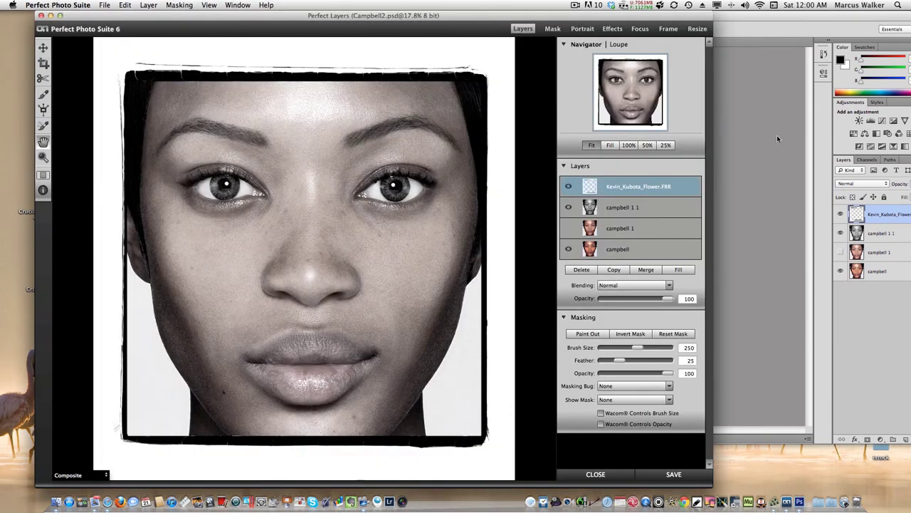
{"action": "left_click", "coordinate": [753, 19]}
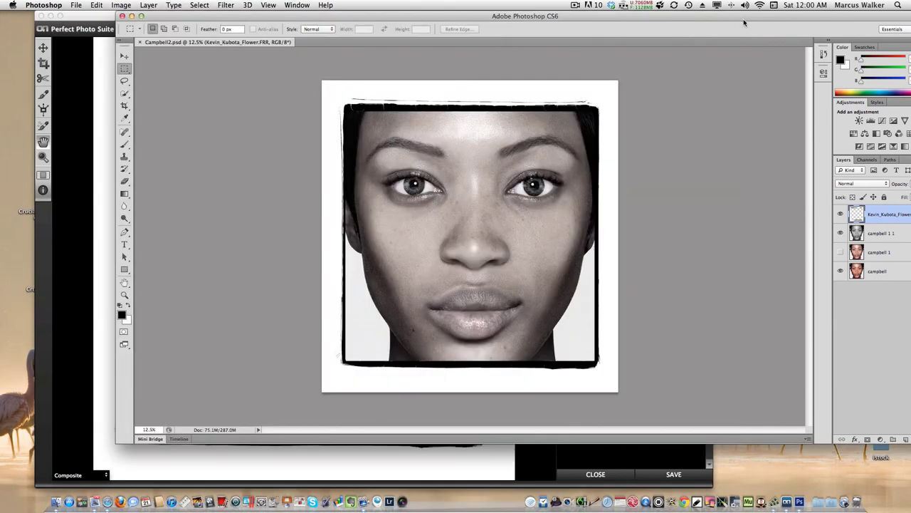
{"action": "left_click_drag", "start_coordinate": [739, 20], "coordinate": [693, 16]}
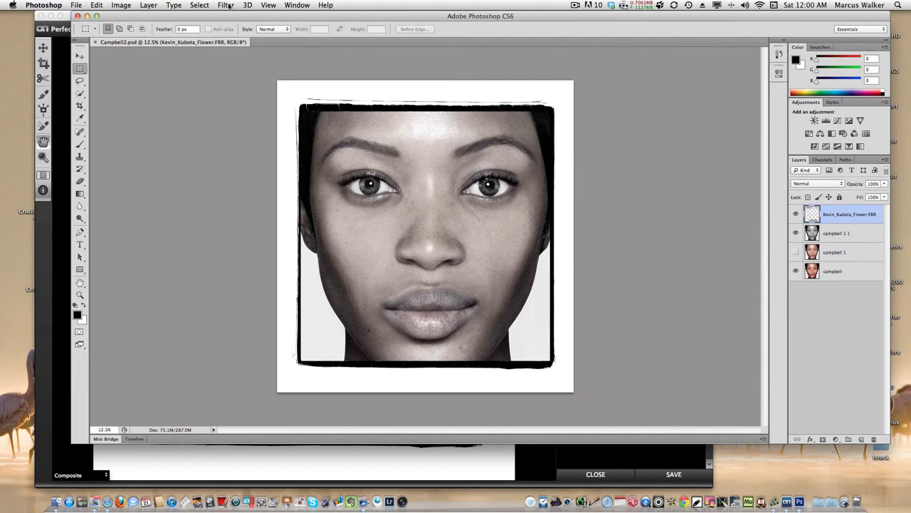
Step: Reshape the face on the campbell 1 1 layer using the Liquify filter with brush size 500 and brush pressure 100
{"action": "left_click", "coordinate": [835, 237]}
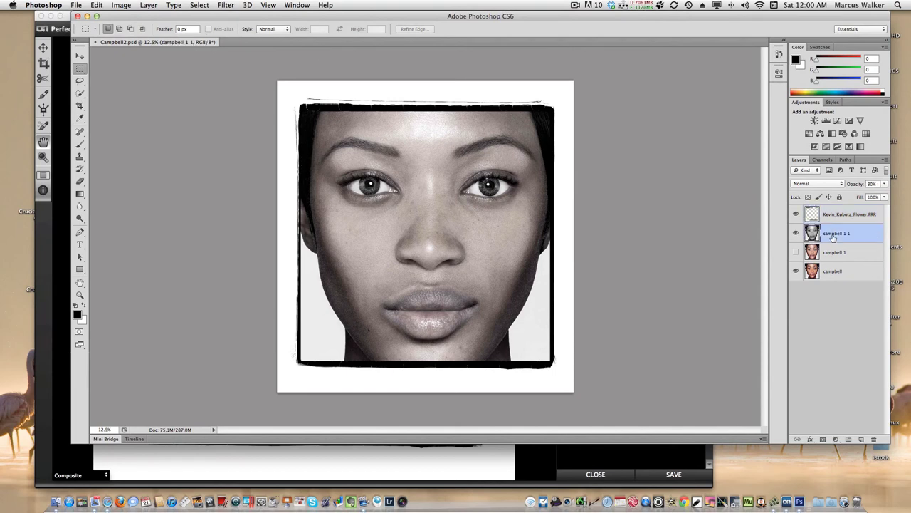
{"action": "left_click", "coordinate": [268, 5]}
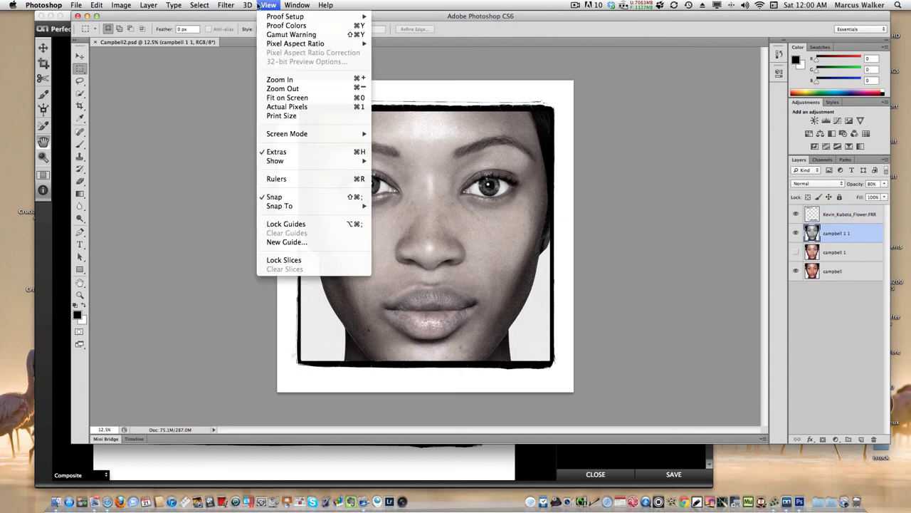
{"action": "mouse_move", "coordinate": [218, 2]}
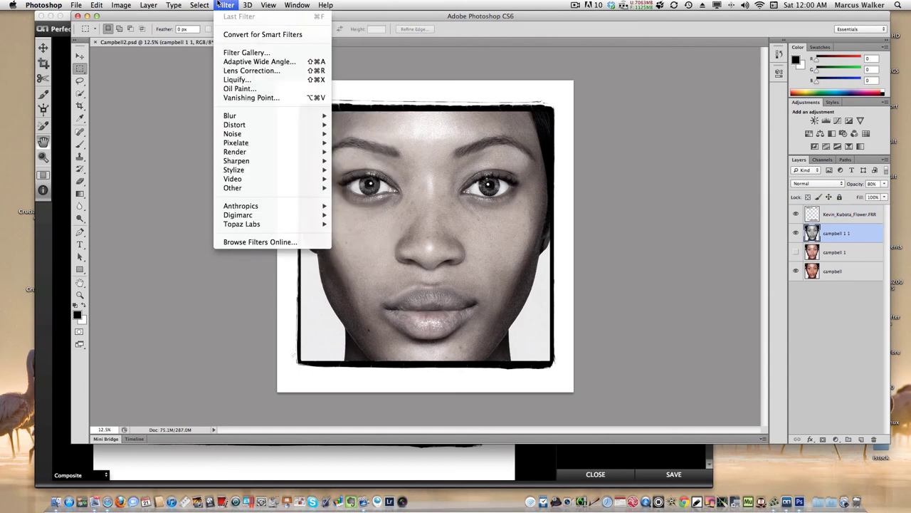
{"action": "left_click", "coordinate": [239, 81]}
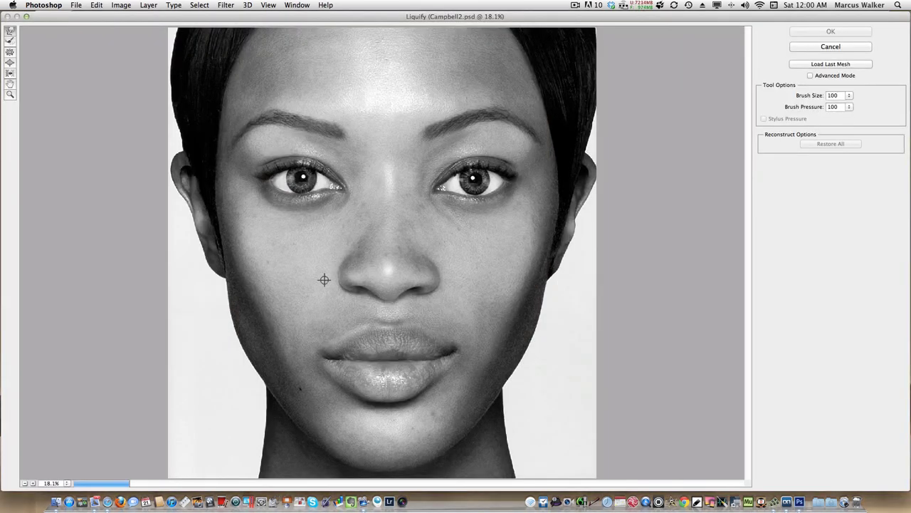
{"action": "left_click", "coordinate": [9, 31]}
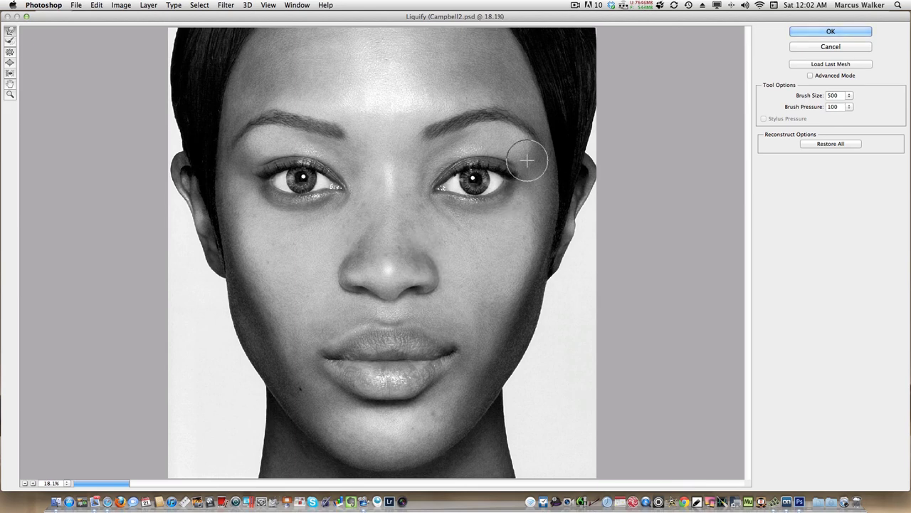
{"action": "left_click", "coordinate": [831, 30]}
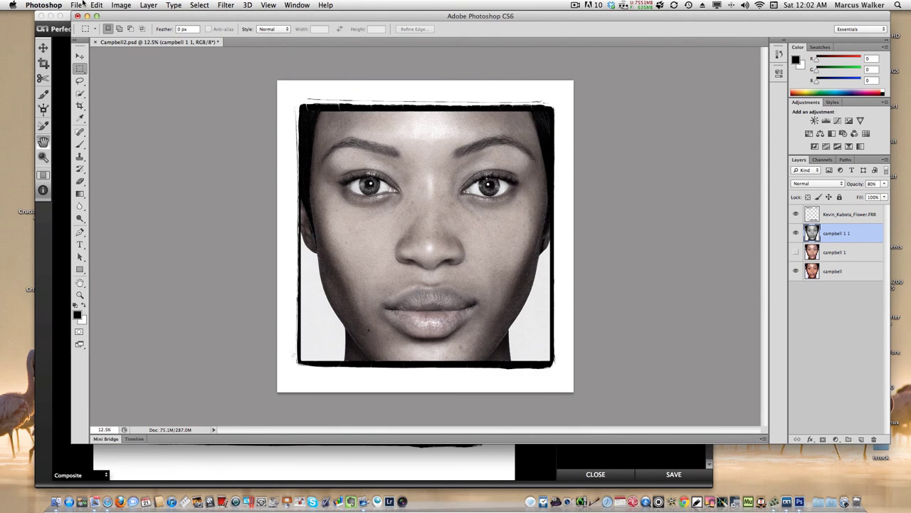
Step: Save the changes to Campbell2.psd and quit Photoshop
{"action": "left_click", "coordinate": [72, 5]}
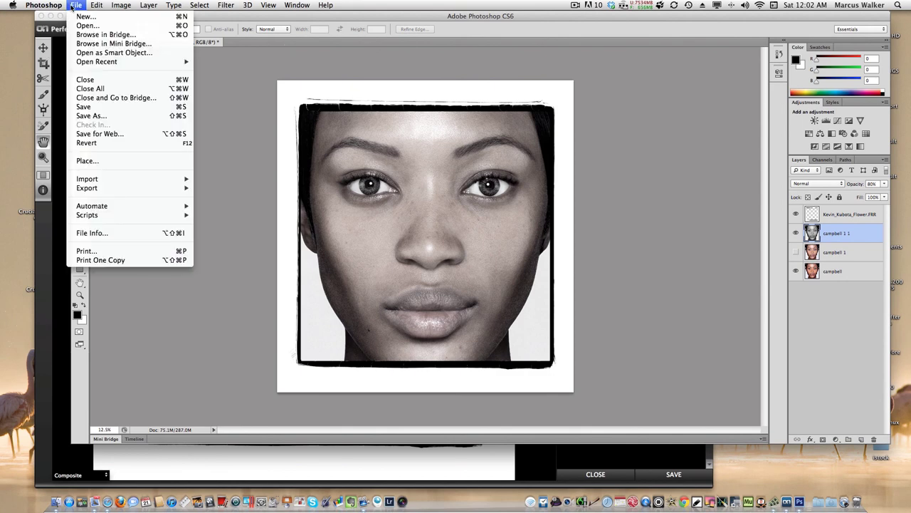
{"action": "left_click", "coordinate": [111, 104]}
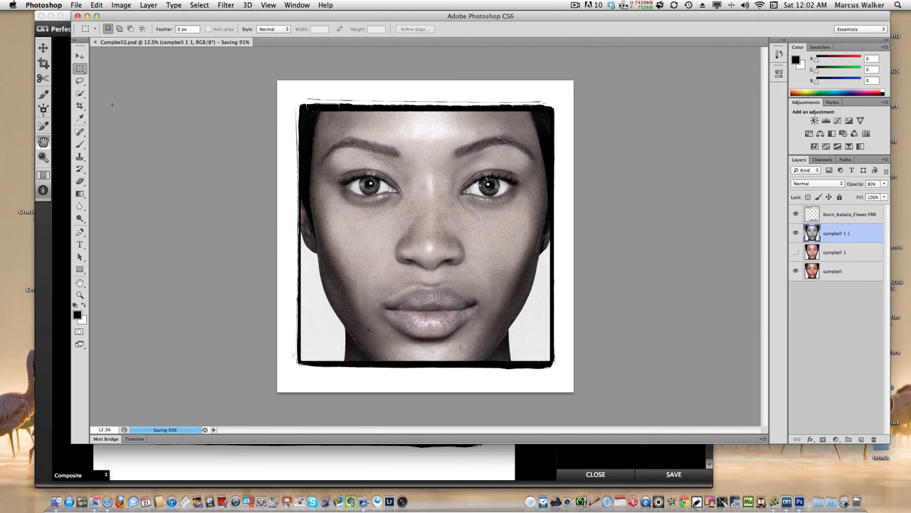
{"action": "left_click", "coordinate": [77, 5]}
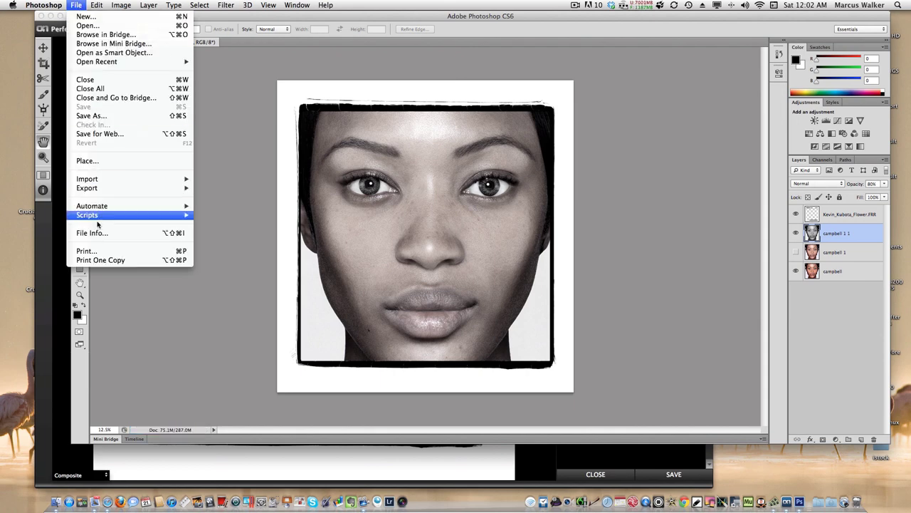
{"action": "mouse_move", "coordinate": [43, 5]}
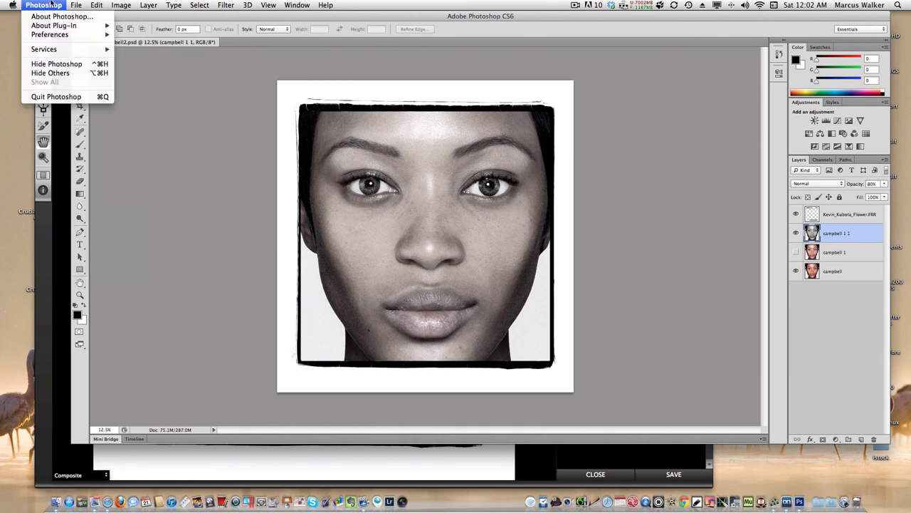
{"action": "left_click", "coordinate": [54, 98]}
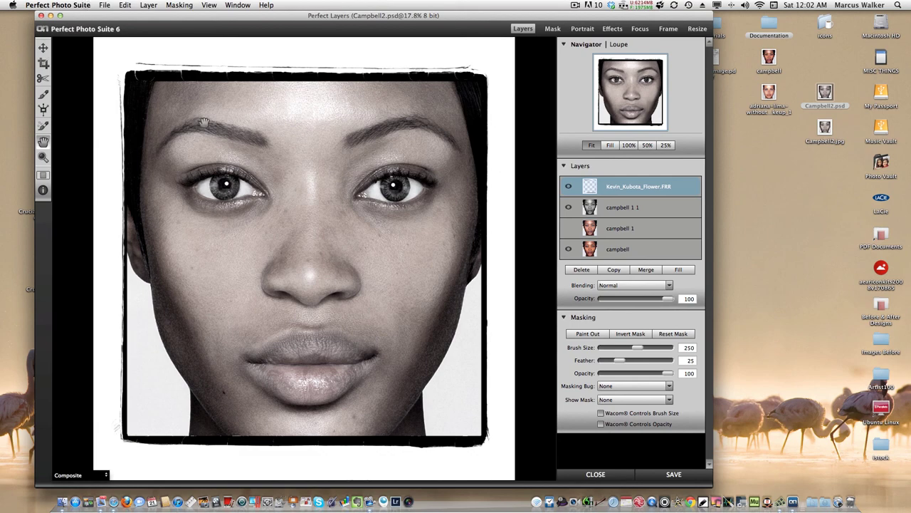
Step: Reopen Campbell2.psd from the recent files in Perfect Photo Suite
{"action": "left_click", "coordinate": [105, 5]}
{"action": "mouse_move", "coordinate": [144, 73]}
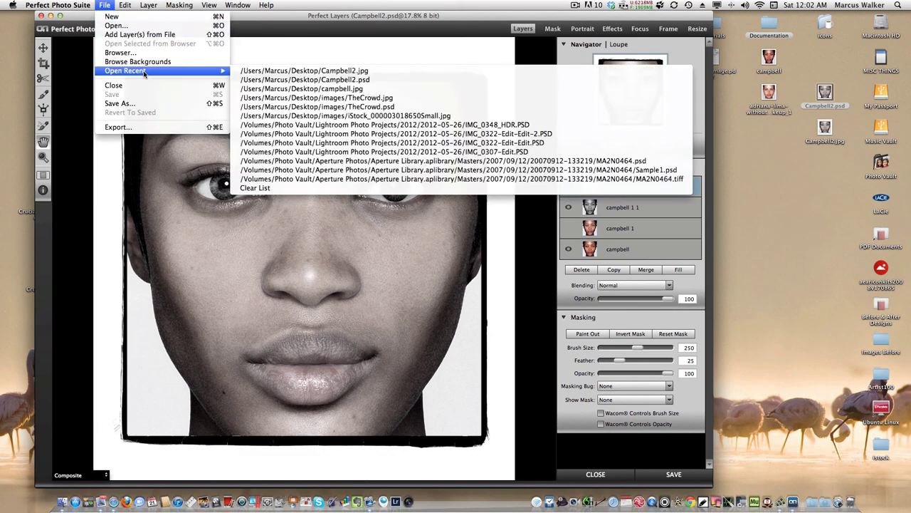
{"action": "left_click", "coordinate": [278, 79]}
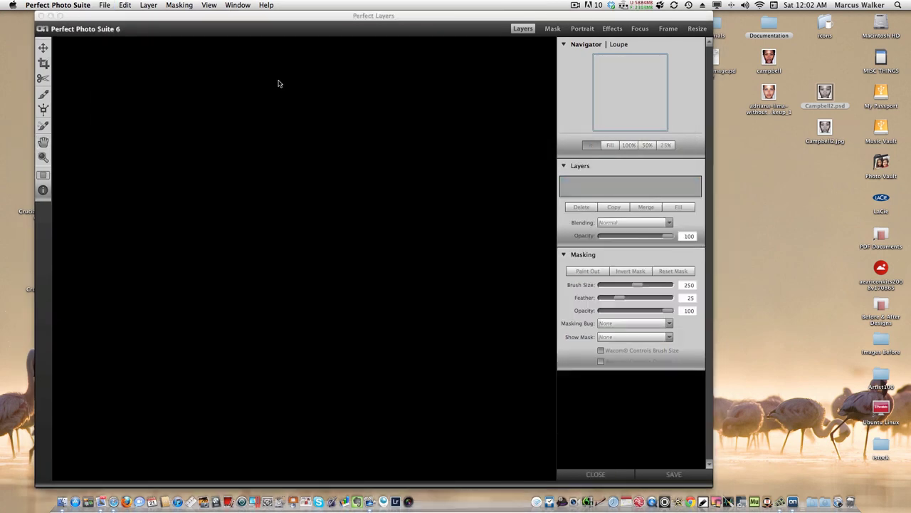